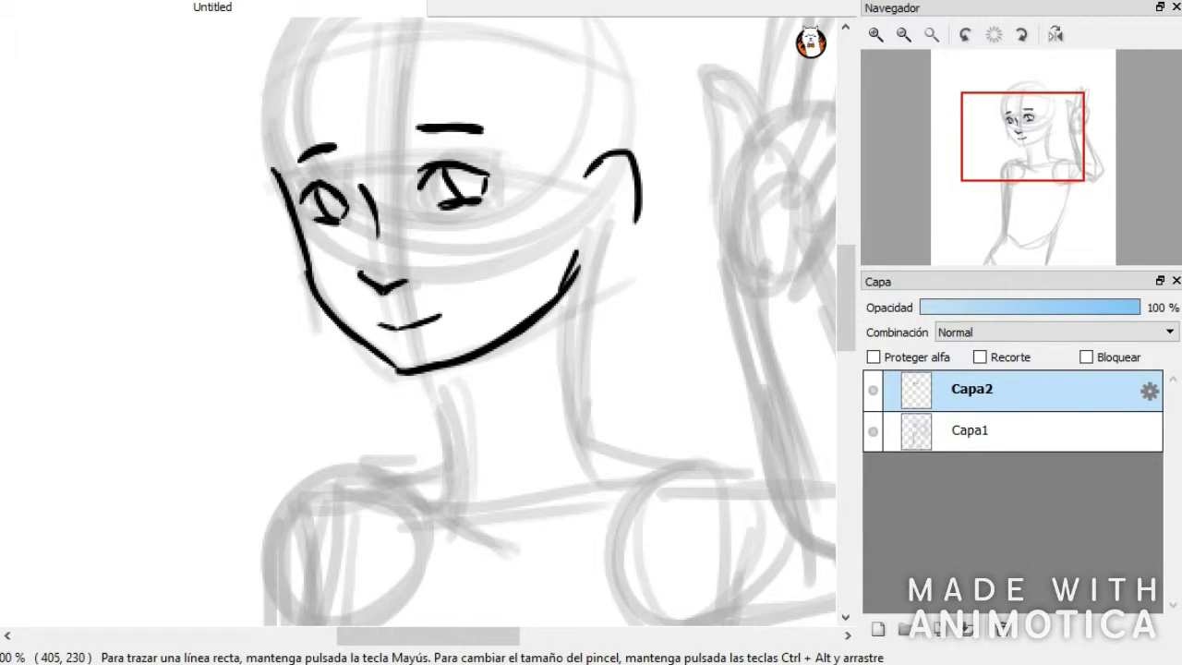
# Ink the ear, the parted fringe and the outer hair outline over the head sketch on layer Capa2.
pyautogui.scroll(2, 475, 127)
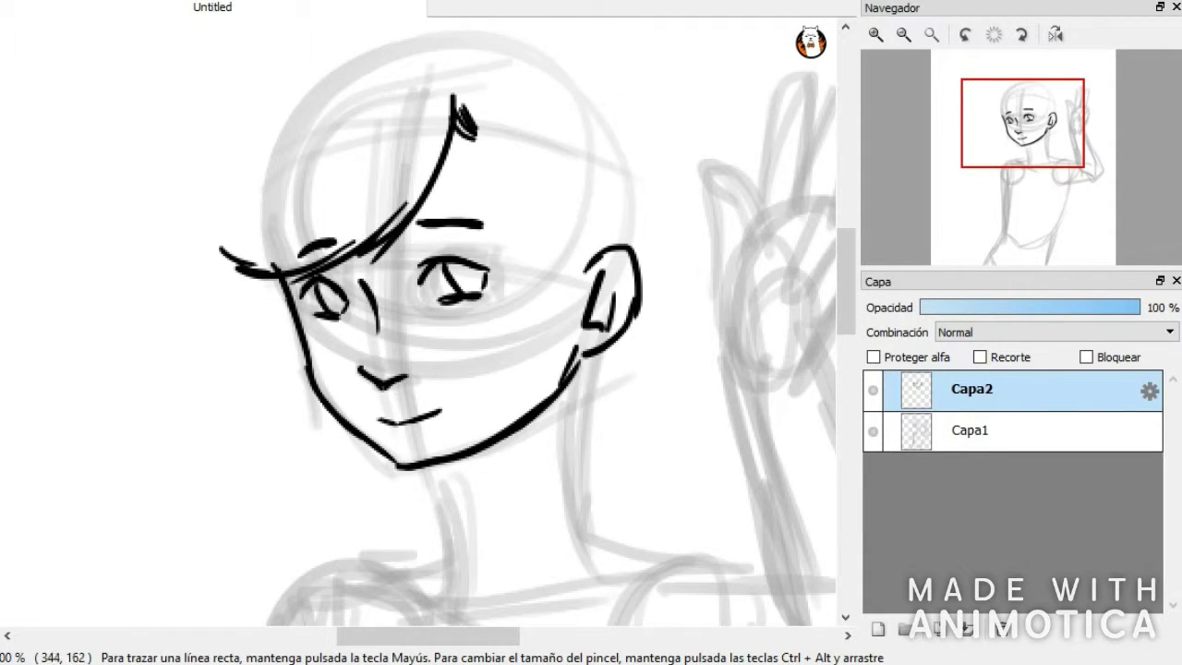
pyautogui.scroll(2, 425, 323)
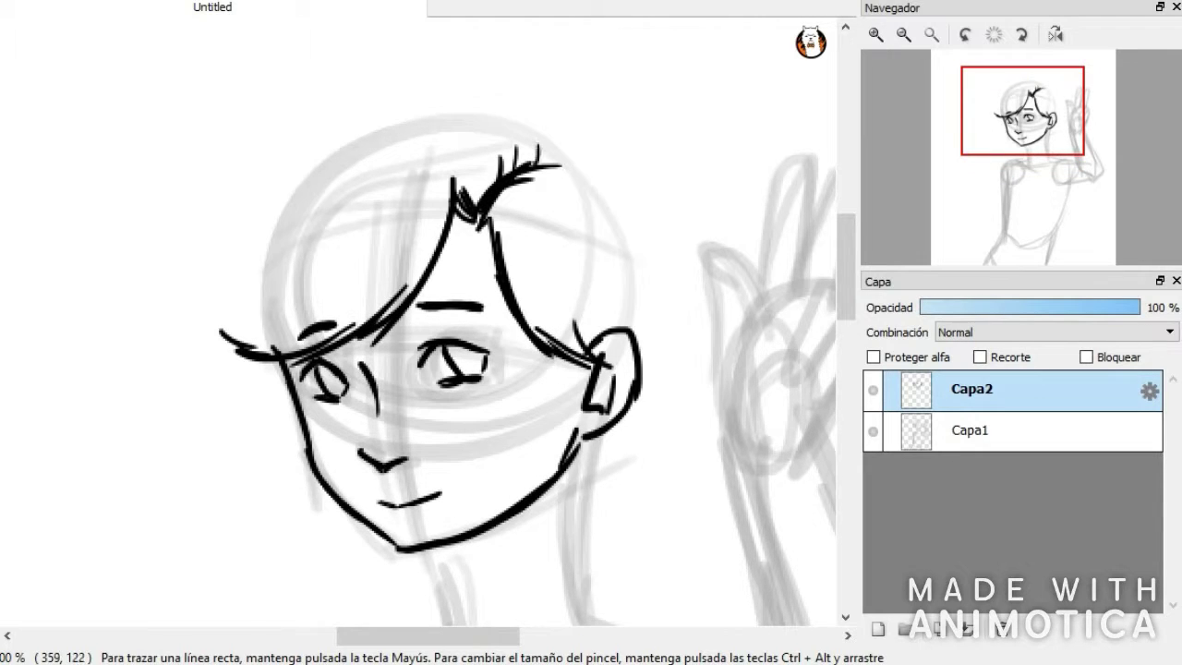
pyautogui.moveTo(288, 211); pyautogui.dragTo(266, 345)
pyautogui.hotkey('ctrl', 'z')
pyautogui.hotkey('ctrl', 'z')
pyautogui.moveTo(422, 117); pyautogui.dragTo(291, 201)
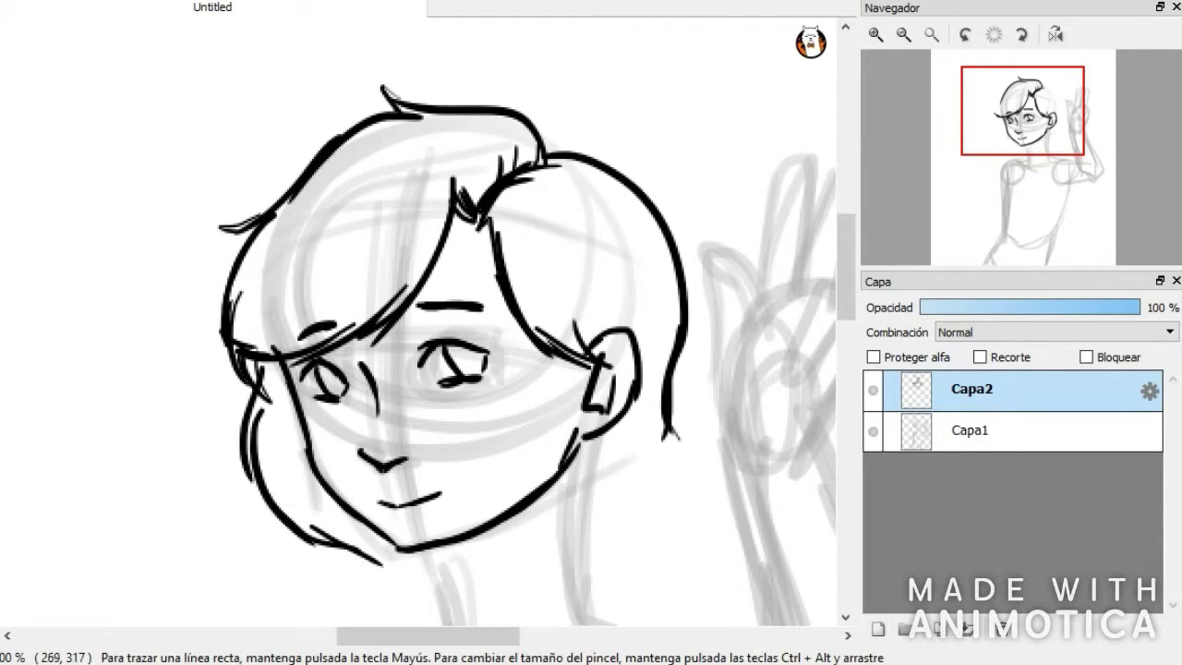
# Ink the lower hair locks on both sides of the face and the two neck lines.
pyautogui.scroll(-3, 425, 323)
pyautogui.moveTo(576, 309); pyautogui.dragTo(582, 450)
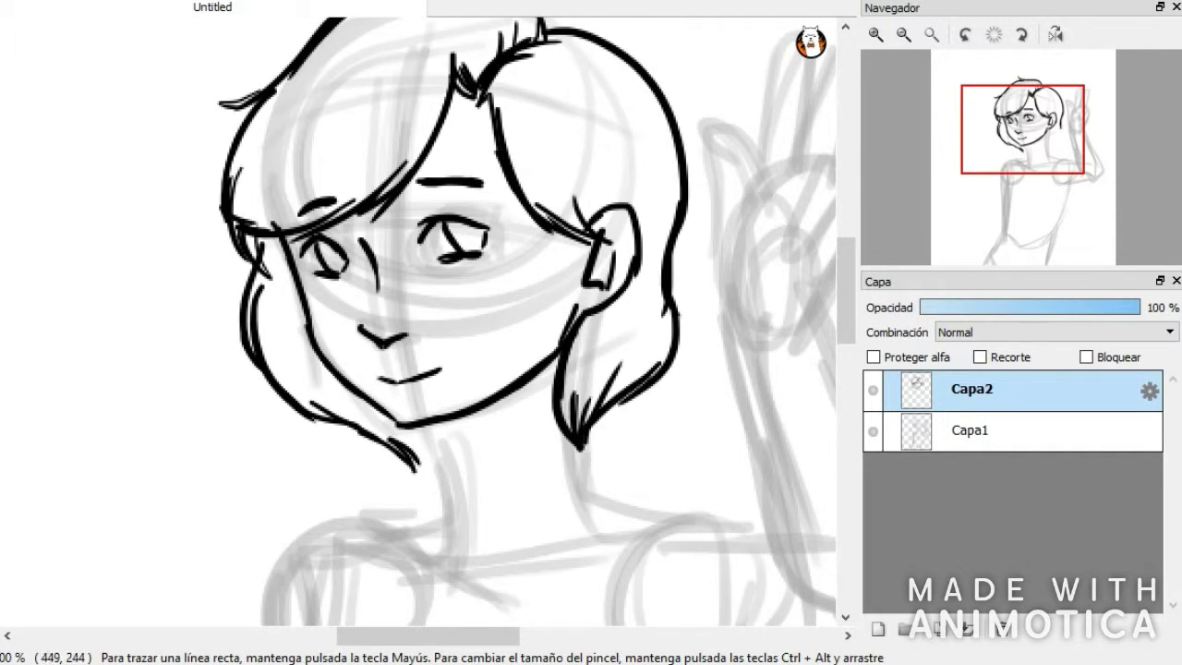
pyautogui.scroll(-3, 425, 323)
pyautogui.scroll(-3, 526, 320)
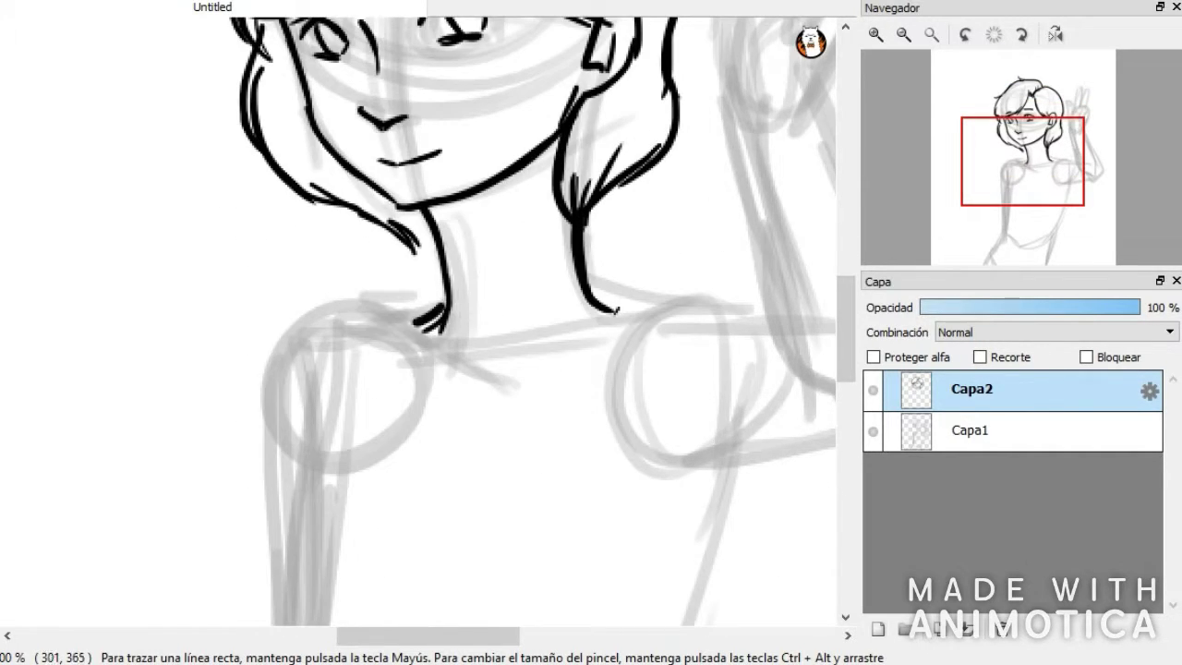
# Ink the collarbone marks and the shirt's V-neckline over the sketch.
pyautogui.moveTo(447, 397); pyautogui.dragTo(486, 402)
pyautogui.moveTo(511, 393); pyautogui.dragTo(534, 388)
pyautogui.scroll(-5, 534, 388)
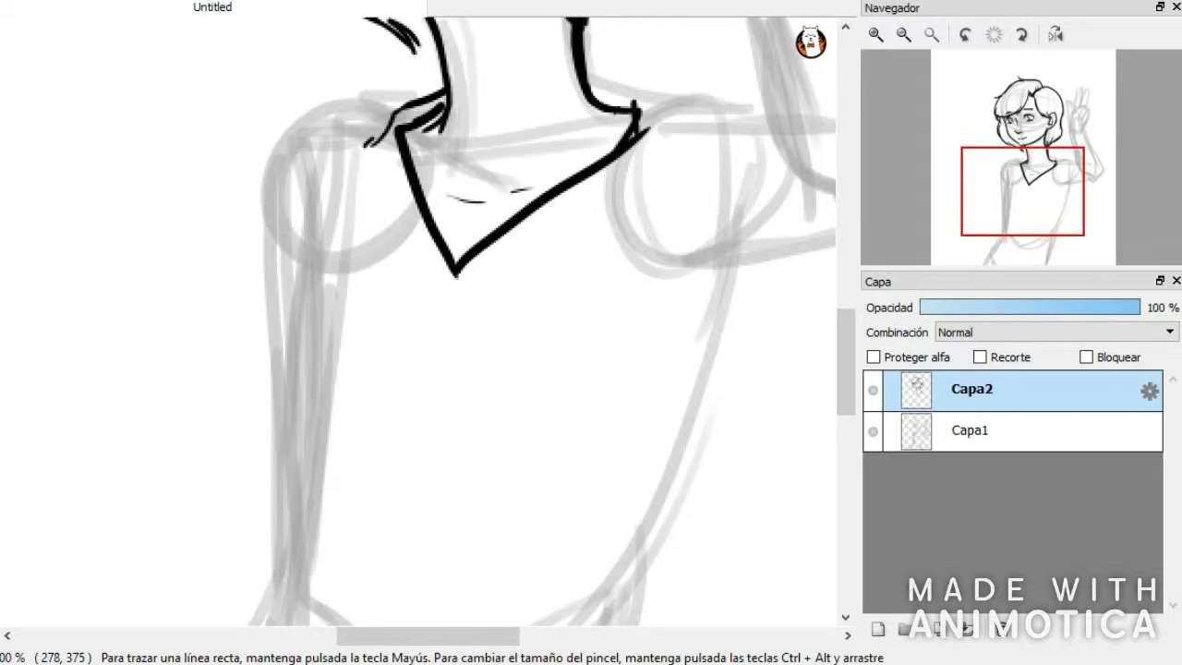
# Ink the shoulder and lowered arm, the fold lines on the shirt front, and the hip below the arm.
pyautogui.scroll(-2, 425, 323)
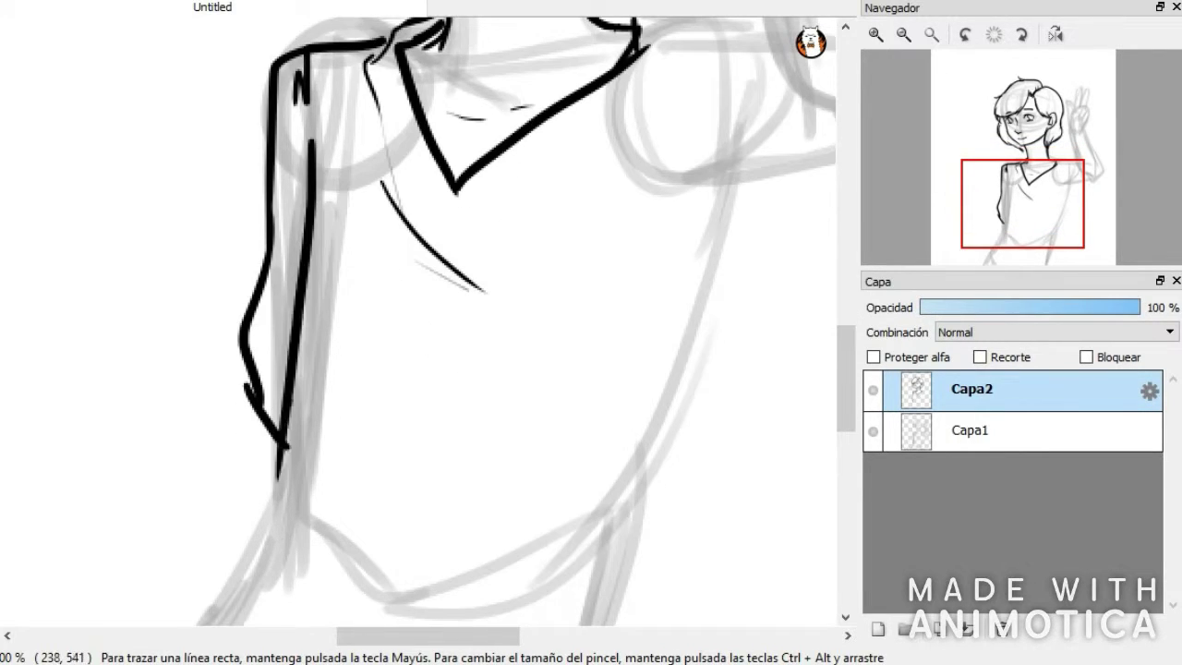
pyautogui.moveTo(286, 473); pyautogui.dragTo(304, 583)
pyautogui.scroll(-5, 305, 583)
pyautogui.moveTo(549, 175); pyautogui.dragTo(336, 454)
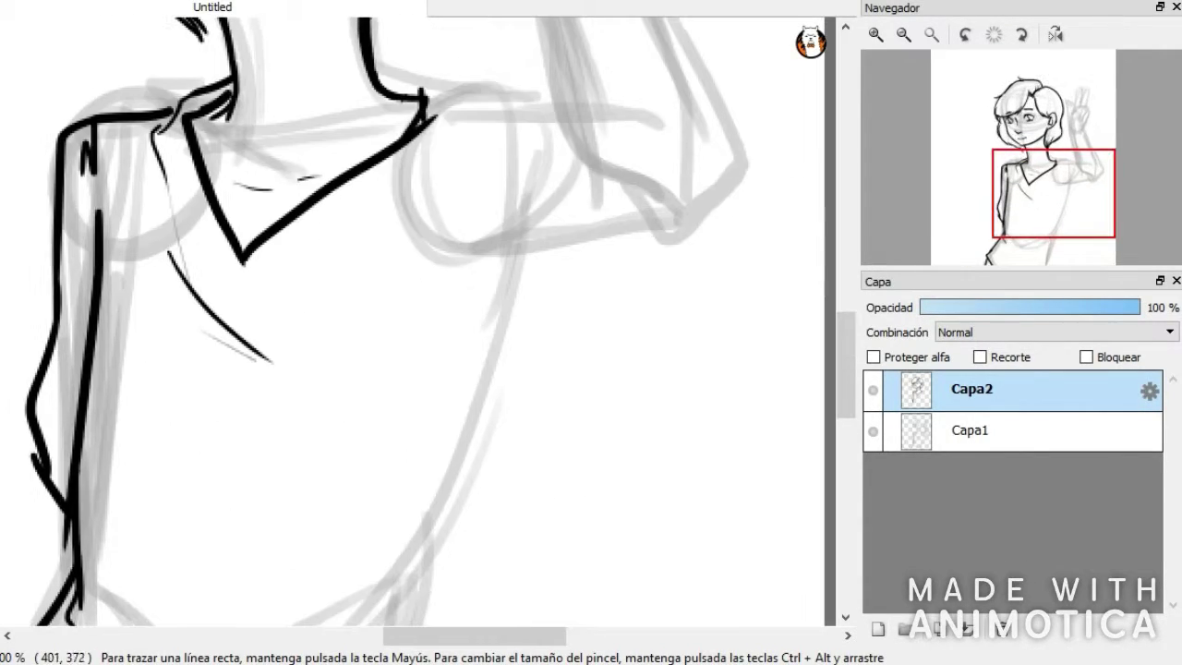
# Ink the other shoulder with its short sleeve and both sides of the raised forearm.
pyautogui.scroll(7, 415, 324)
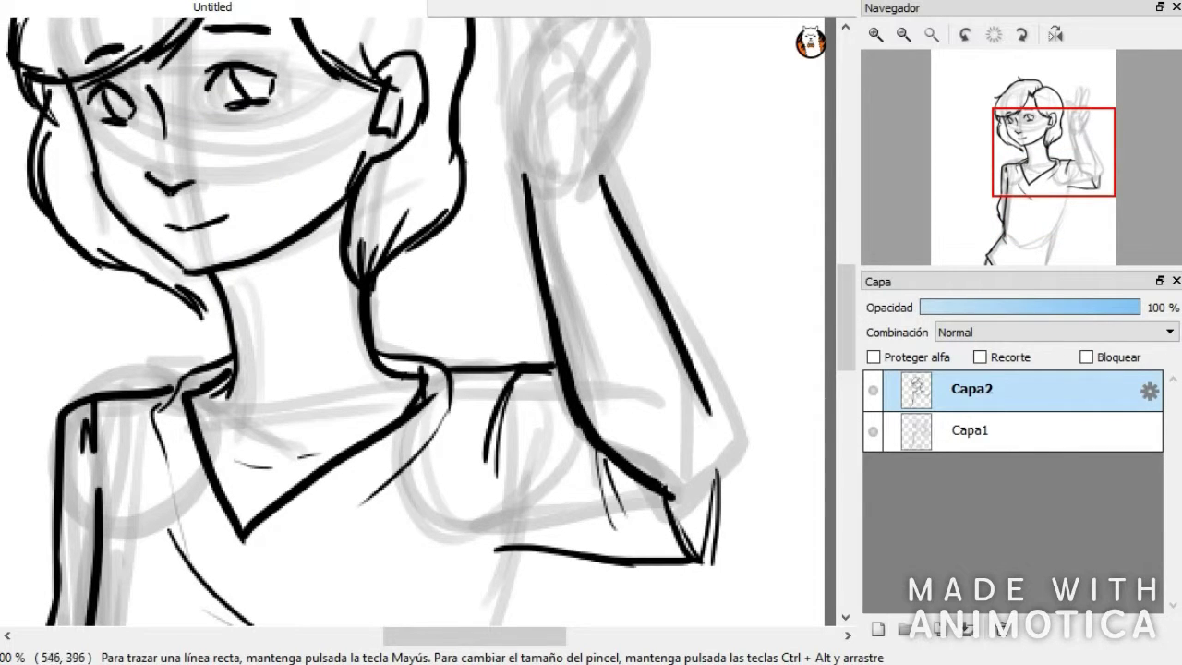
pyautogui.hotkey('ctrl', 'z')
pyautogui.moveTo(645, 262); pyautogui.dragTo(604, 170)
# Ink the raised hand making a peace sign, with thumb, two extended fingers, folded fingers and palm edge.
pyautogui.scroll(3, 680, 351)
pyautogui.moveTo(528, 306); pyautogui.dragTo(496, 237)
pyautogui.scroll(4, 415, 323)
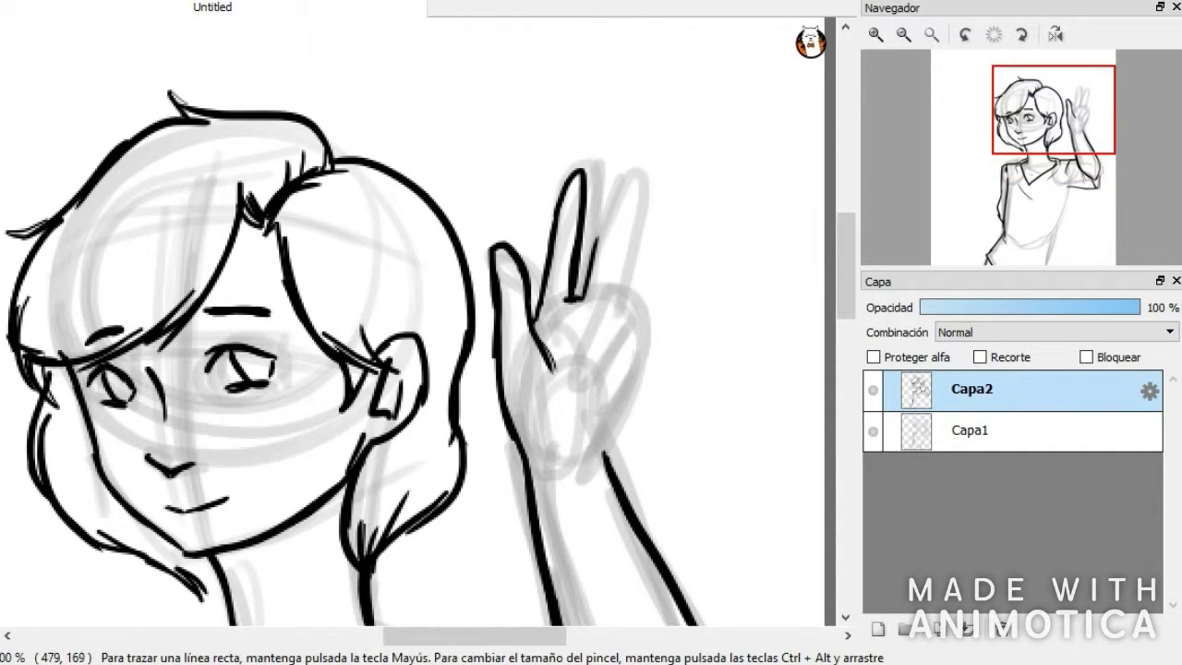
pyautogui.hotkey('ctrl', 'z')
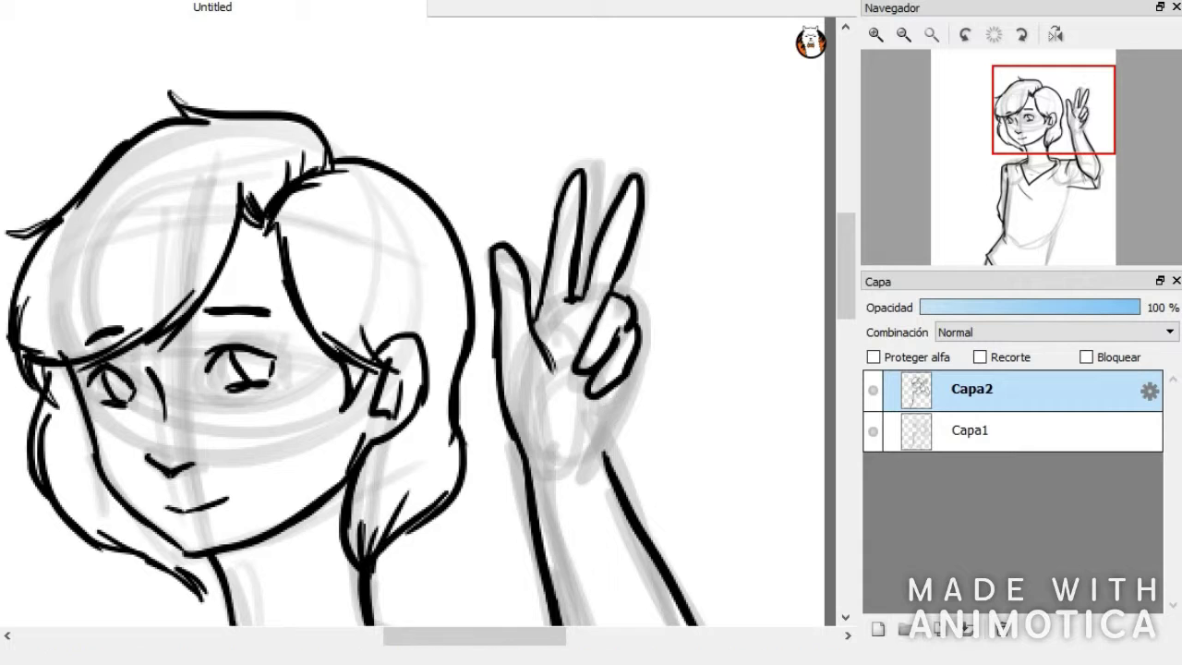
pyautogui.moveTo(642, 342); pyautogui.dragTo(598, 456)
# Ink the torso side below the raised arm, from the armpit down to the waist folds and hip.
pyautogui.scroll(-15, 416, 323)
pyautogui.moveTo(479, 123); pyautogui.dragTo(528, 148)
pyautogui.moveTo(521, 148); pyautogui.dragTo(406, 477)
pyautogui.scroll(-4, 416, 323)
pyautogui.moveTo(389, 334); pyautogui.dragTo(299, 397)
pyautogui.moveTo(391, 336); pyautogui.dragTo(372, 407)
pyautogui.moveTo(375, 401); pyautogui.dragTo(361, 490)
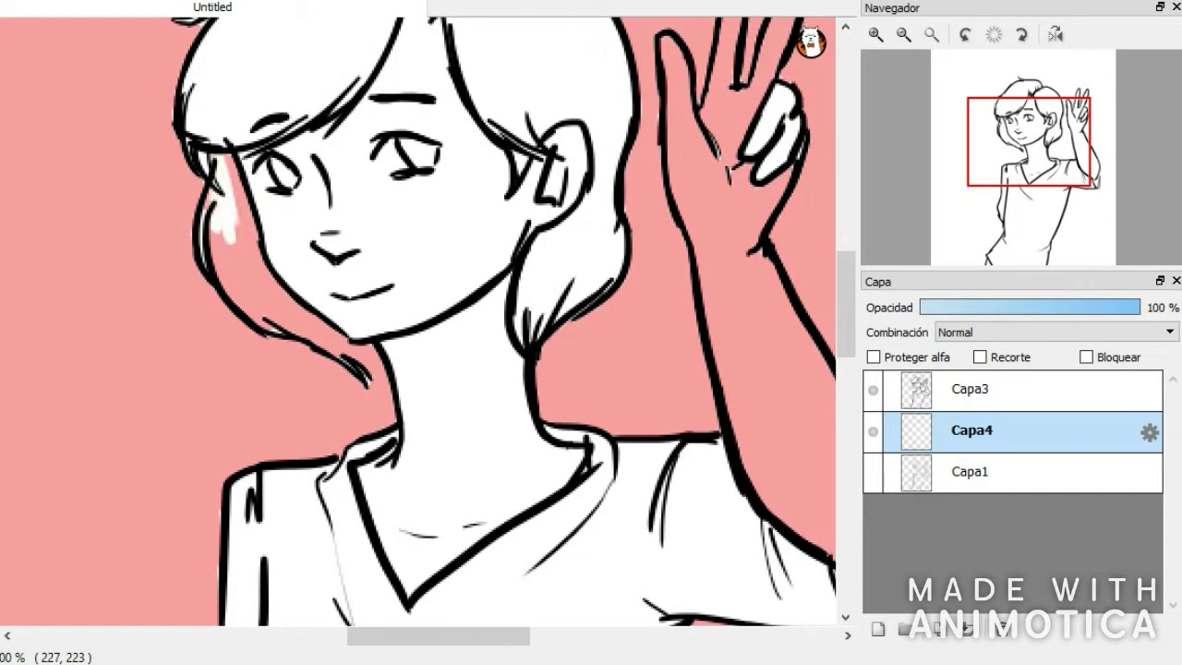
# Erase the selection mask from the side hair lock, the raised arm and the hand, keeping only the background covered.
pyautogui.moveTo(1033, 141); pyautogui.dragTo(1056, 169)
pyautogui.moveTo(576, 344); pyautogui.dragTo(642, 398)
pyautogui.moveTo(519, 166); pyautogui.dragTo(644, 374)
pyautogui.moveTo(621, 273)
pyautogui.mouseDown()
pyautogui.moveTo(506, 104)
pyautogui.moveTo(480, 90)
pyautogui.mouseUp()
pyautogui.moveTo(846, 328); pyautogui.dragTo(846, 286)
pyautogui.moveTo(452, 134); pyautogui.dragTo(503, 314)
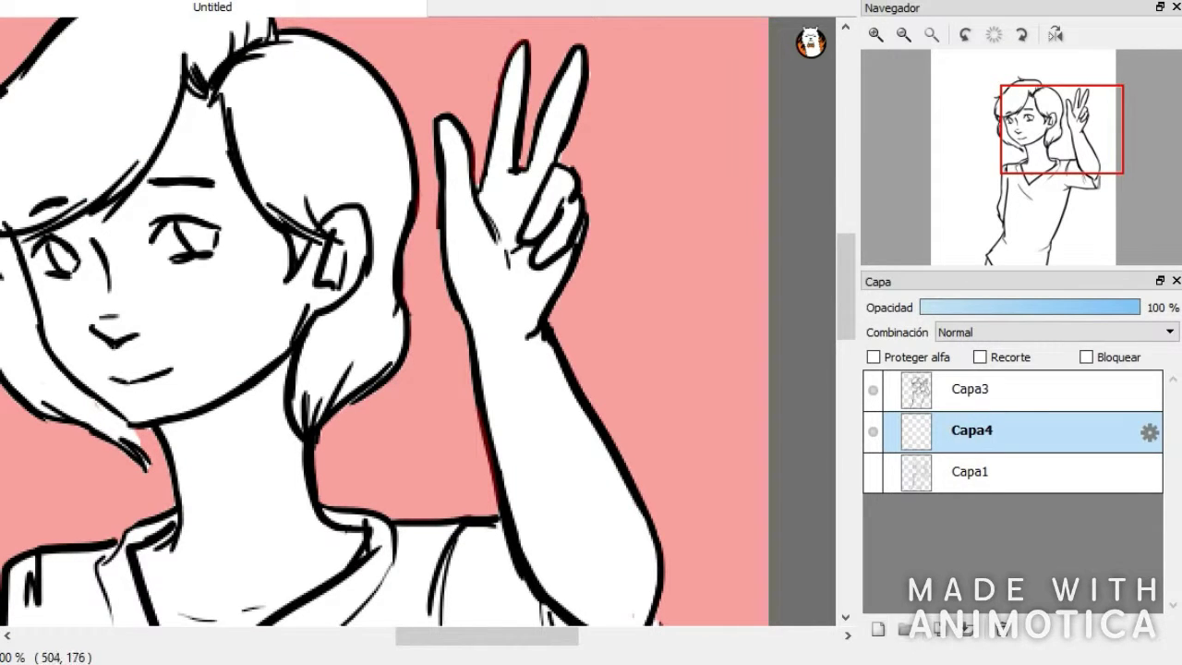
pyautogui.moveTo(1061, 148); pyautogui.dragTo(1017, 141)
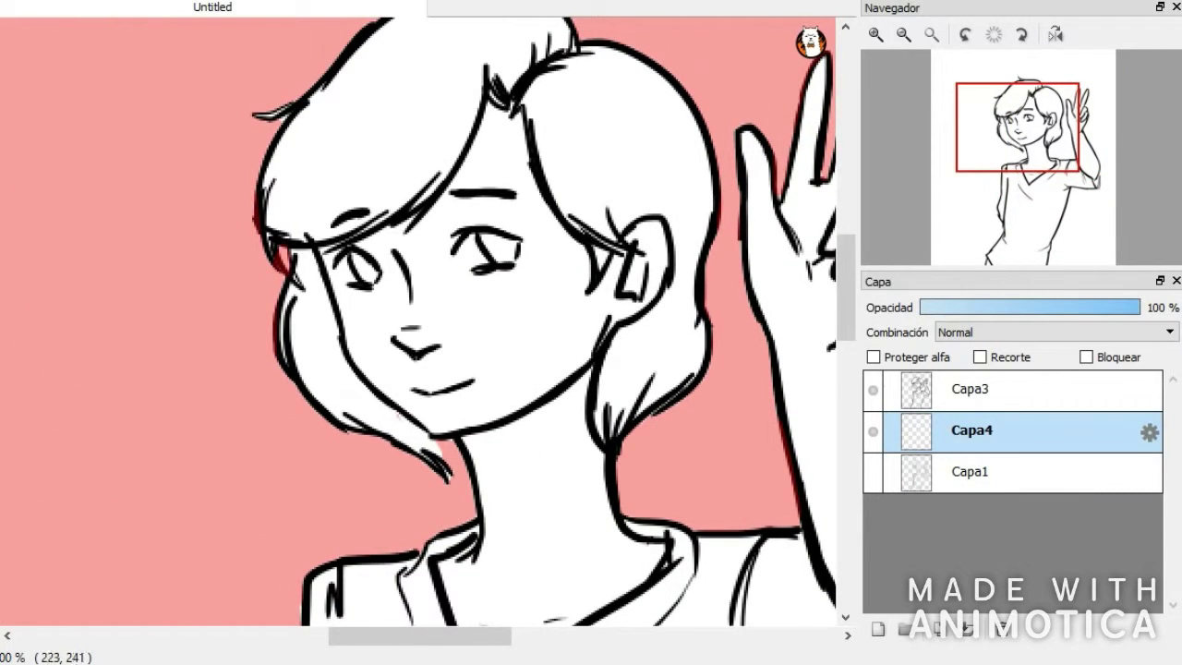
pyautogui.scroll(3, 416, 323)
pyautogui.scroll(-10, 416, 323)
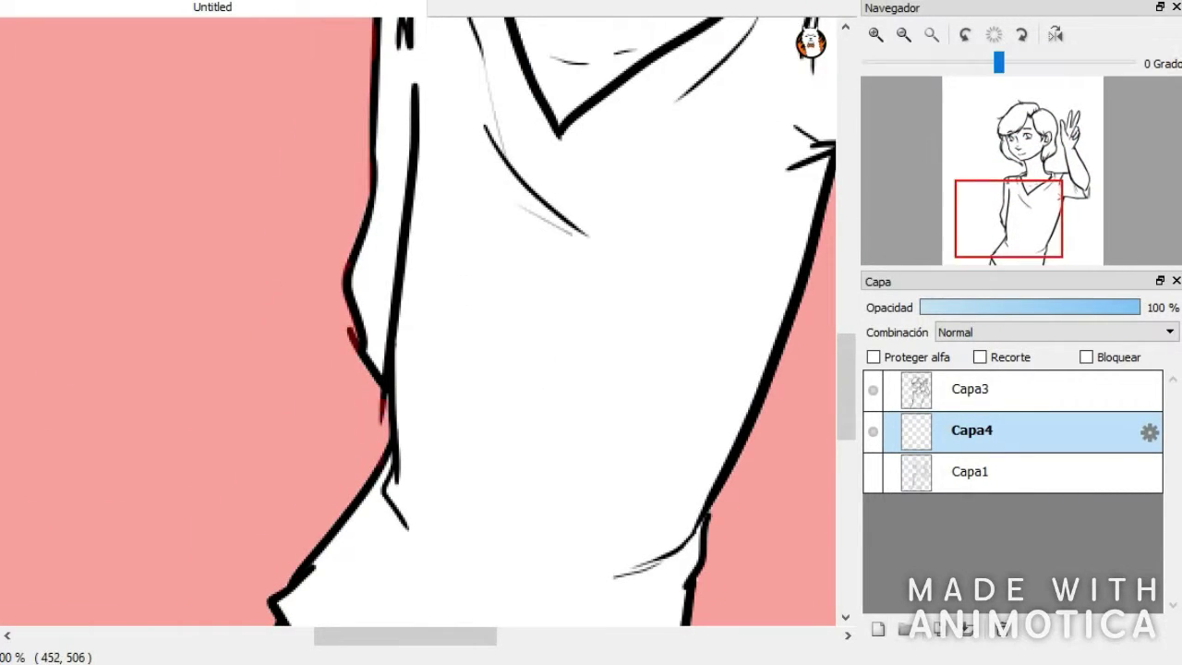
pyautogui.scroll(10, 415, 323)
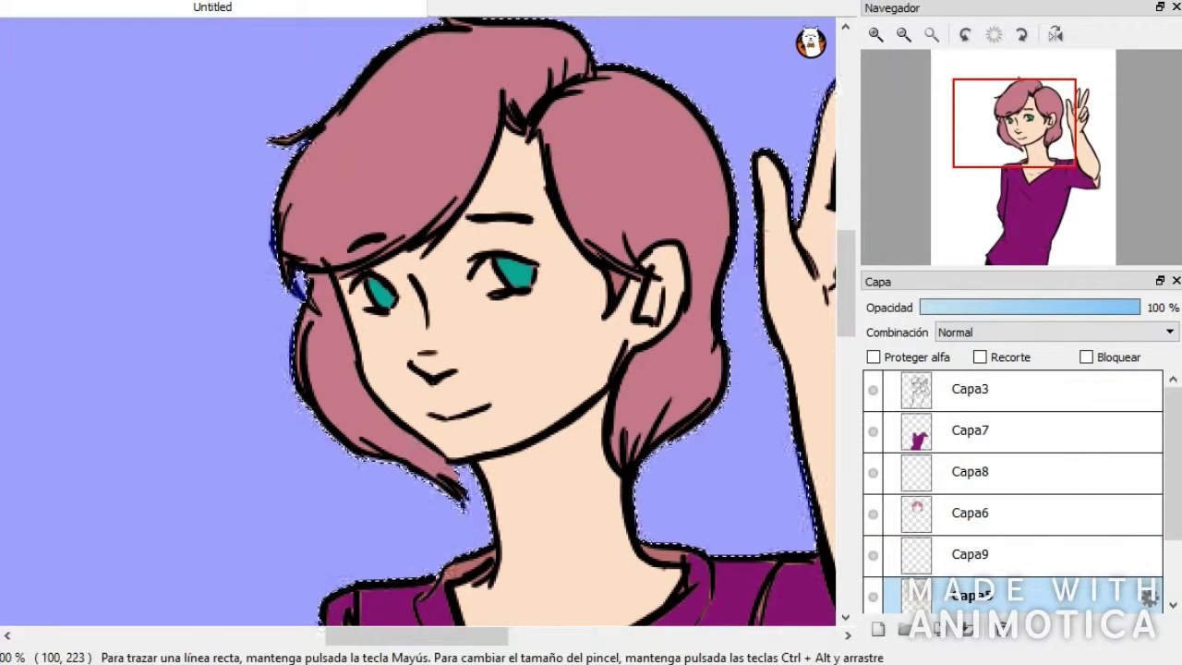
pyautogui.scroll(1, 417, 321)
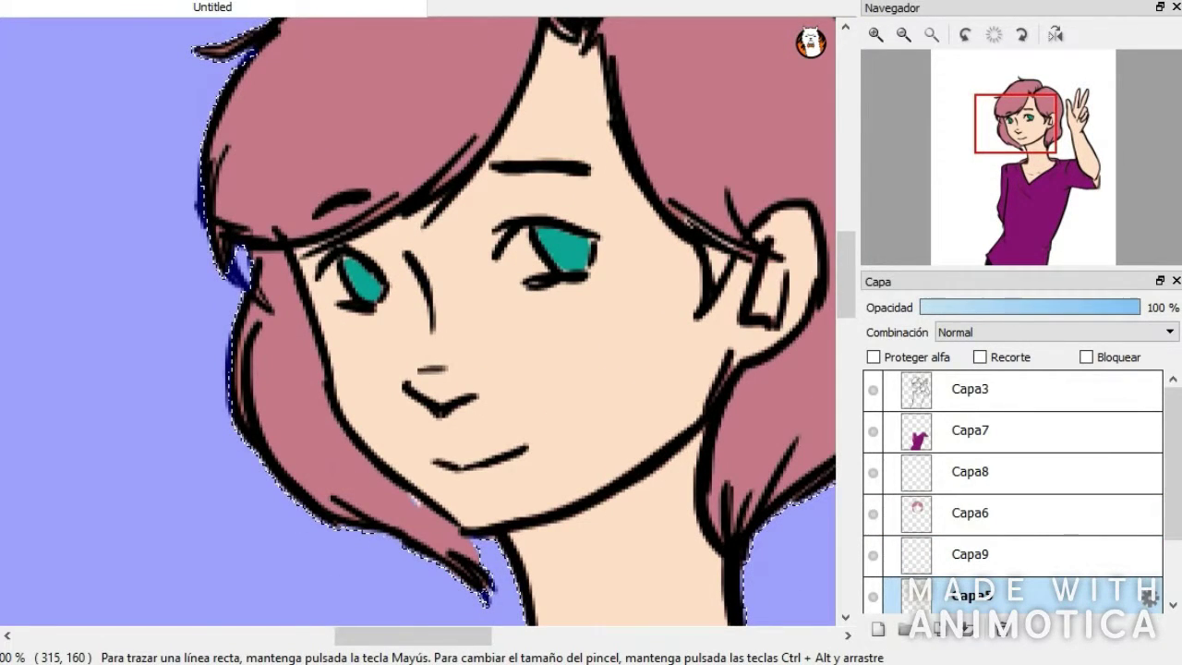
pyautogui.scroll(-3, 415, 323)
pyautogui.moveTo(428, 637); pyautogui.dragTo(509, 637)
pyautogui.moveTo(846, 320); pyautogui.dragTo(846, 234)
pyautogui.moveTo(540, 242); pyautogui.dragTo(572, 277)
pyautogui.moveTo(846, 235); pyautogui.dragTo(846, 295)
pyautogui.moveTo(605, 282); pyautogui.dragTo(650, 365)
pyautogui.moveTo(846, 295); pyautogui.dragTo(846, 324)
pyautogui.moveTo(646, 155); pyautogui.dragTo(722, 290)
pyautogui.moveTo(1071, 169)
pyautogui.mouseDown()
pyautogui.moveTo(1035, 235)
pyautogui.moveTo(1027, 166)
pyautogui.mouseUp()
pyautogui.click(904, 34)
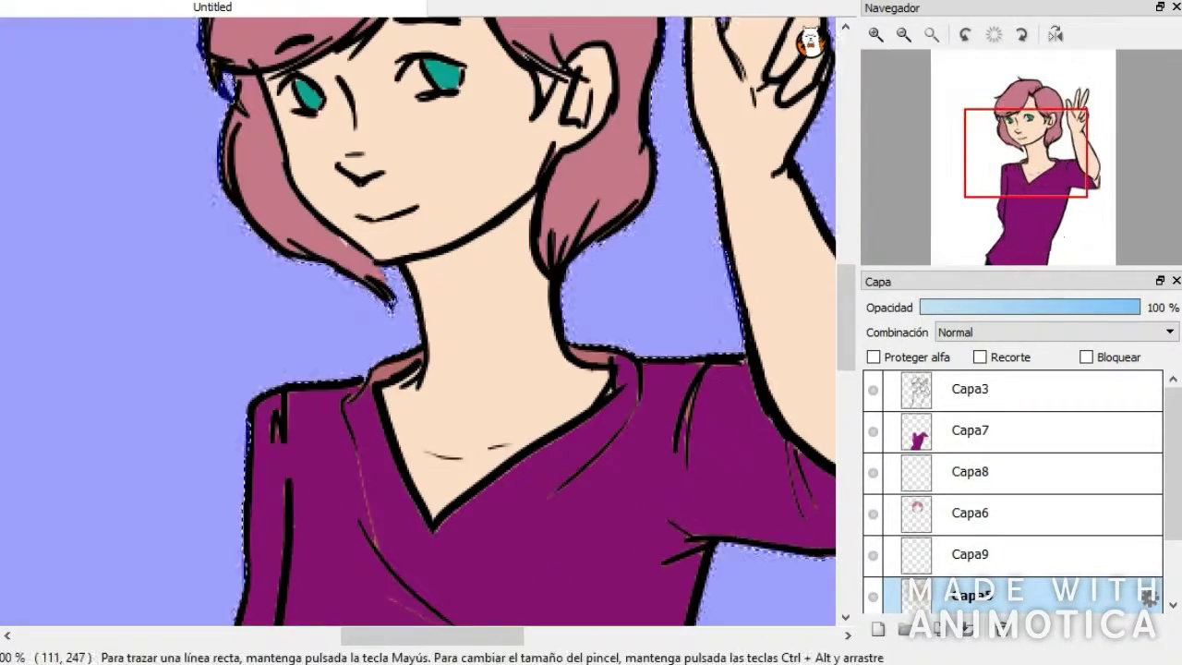
# Brush soft orange-brown shading on the forehead, around the eyes and along the cheeks on the skin layer Capa5.
pyautogui.moveTo(846, 319); pyautogui.dragTo(846, 304)
pyautogui.moveTo(282, 175); pyautogui.dragTo(310, 268)
pyautogui.moveTo(494, 115)
pyautogui.mouseDown()
pyautogui.moveTo(540, 222)
pyautogui.moveTo(485, 199)
pyautogui.mouseUp()
pyautogui.moveTo(420, 133); pyautogui.dragTo(397, 166)
pyautogui.moveTo(846, 303); pyautogui.dragTo(846, 282)
pyautogui.moveTo(440, 157)
pyautogui.mouseDown()
pyautogui.moveTo(443, 199)
pyautogui.moveTo(323, 256)
pyautogui.mouseUp()
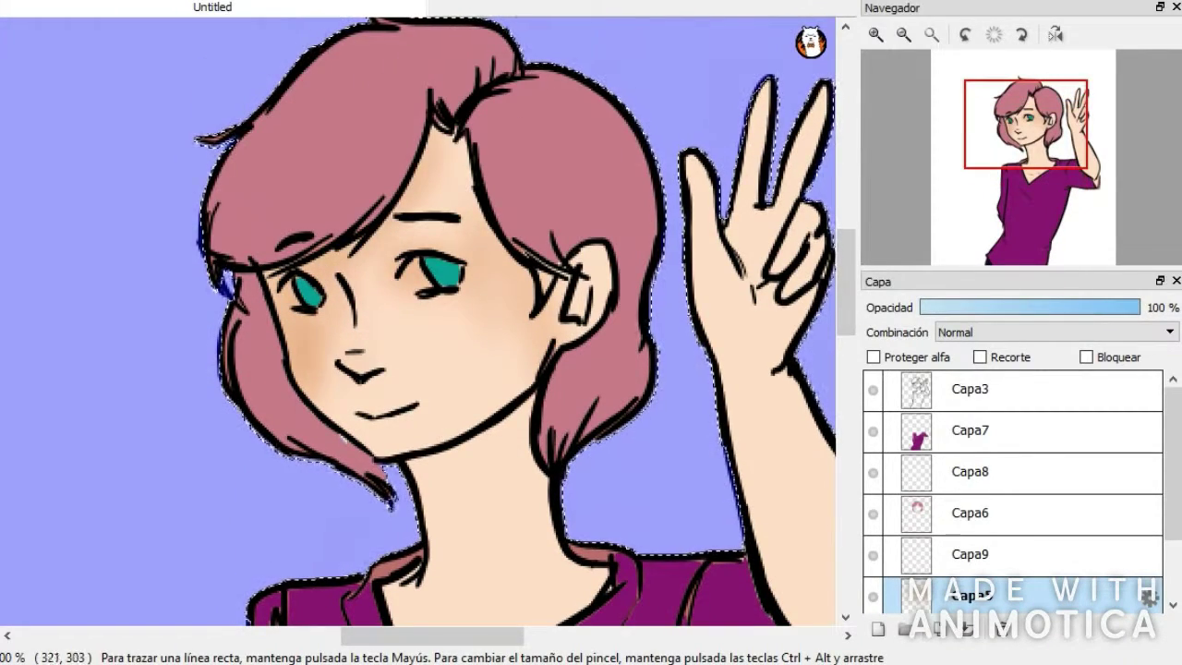
# Shade the neck beneath the jaw and the chest area inside the V-neckline with the same soft skin shadow.
pyautogui.moveTo(425, 466); pyautogui.dragTo(522, 439)
pyautogui.moveTo(522, 438); pyautogui.dragTo(429, 466)
pyautogui.moveTo(553, 291); pyautogui.dragTo(545, 347)
pyautogui.moveTo(846, 277); pyautogui.dragTo(846, 311)
pyautogui.moveTo(399, 411); pyautogui.dragTo(438, 531)
pyautogui.moveTo(420, 416); pyautogui.dragTo(462, 484)
pyautogui.moveTo(434, 341); pyautogui.dragTo(429, 420)
pyautogui.moveTo(582, 424); pyautogui.dragTo(512, 467)
# Shade the raised forearm, wrist, palm and fingers with soft skin shadow, redoing one unsatisfactory stroke.
pyautogui.click(1052, 123)
pyautogui.moveTo(554, 258)
pyautogui.mouseDown()
pyautogui.moveTo(585, 95)
pyautogui.moveTo(600, 407)
pyautogui.moveTo(654, 472)
pyautogui.mouseUp()
pyautogui.moveTo(846, 283); pyautogui.dragTo(846, 312)
pyautogui.moveTo(566, 273); pyautogui.dragTo(619, 461)
pyautogui.moveTo(601, 369); pyautogui.dragTo(660, 481)
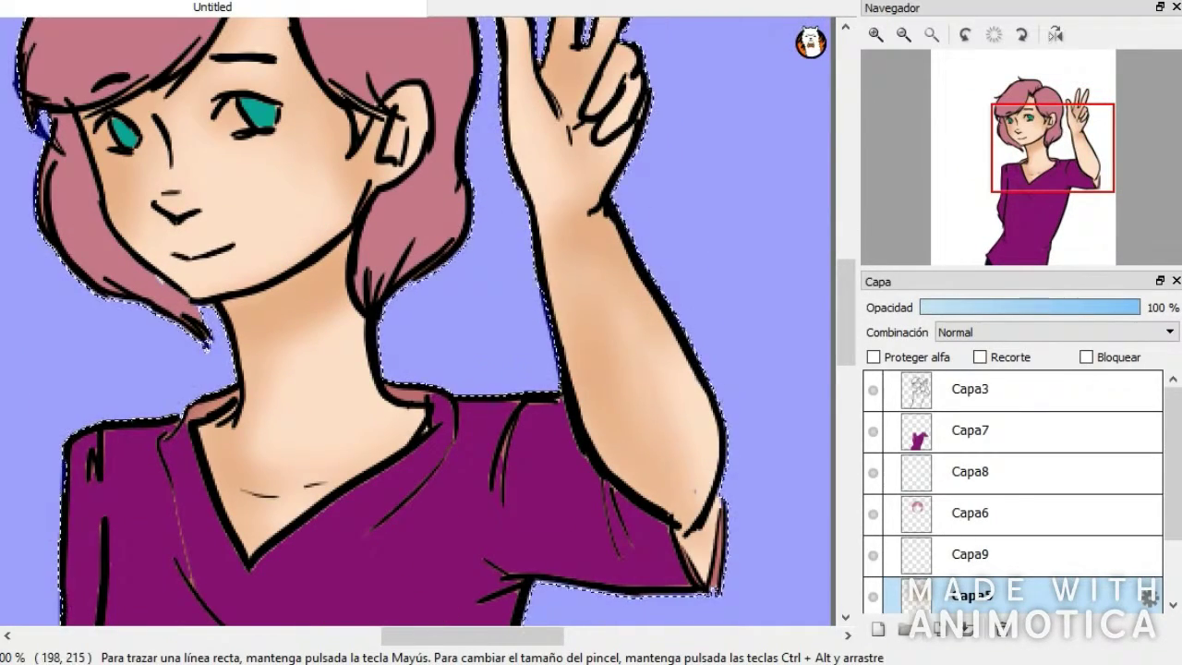
pyautogui.hotkey('ctrl', 'z')
pyautogui.moveTo(681, 520)
pyautogui.mouseDown()
pyautogui.moveTo(704, 472)
pyautogui.moveTo(648, 323)
pyautogui.mouseUp()
pyautogui.scroll(3, 416, 323)
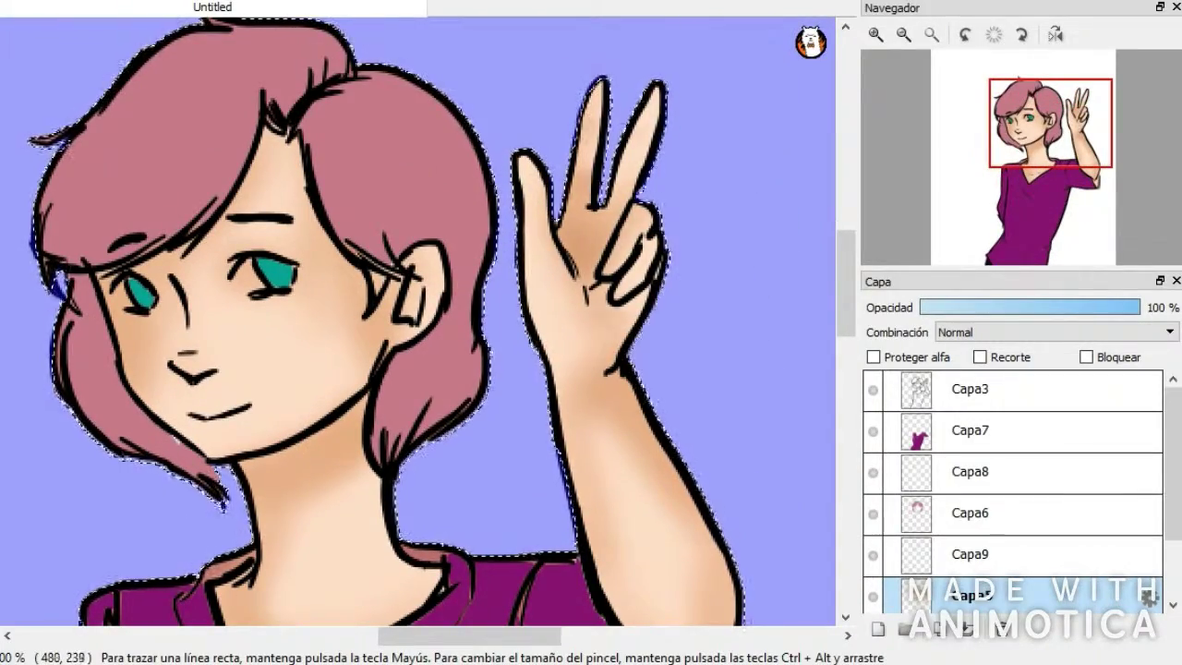
# Deepen the shadow under the jaw on the neck and brush a soft pink blush on the cheek.
pyautogui.click(1014, 145)
pyautogui.moveTo(499, 328); pyautogui.dragTo(589, 293)
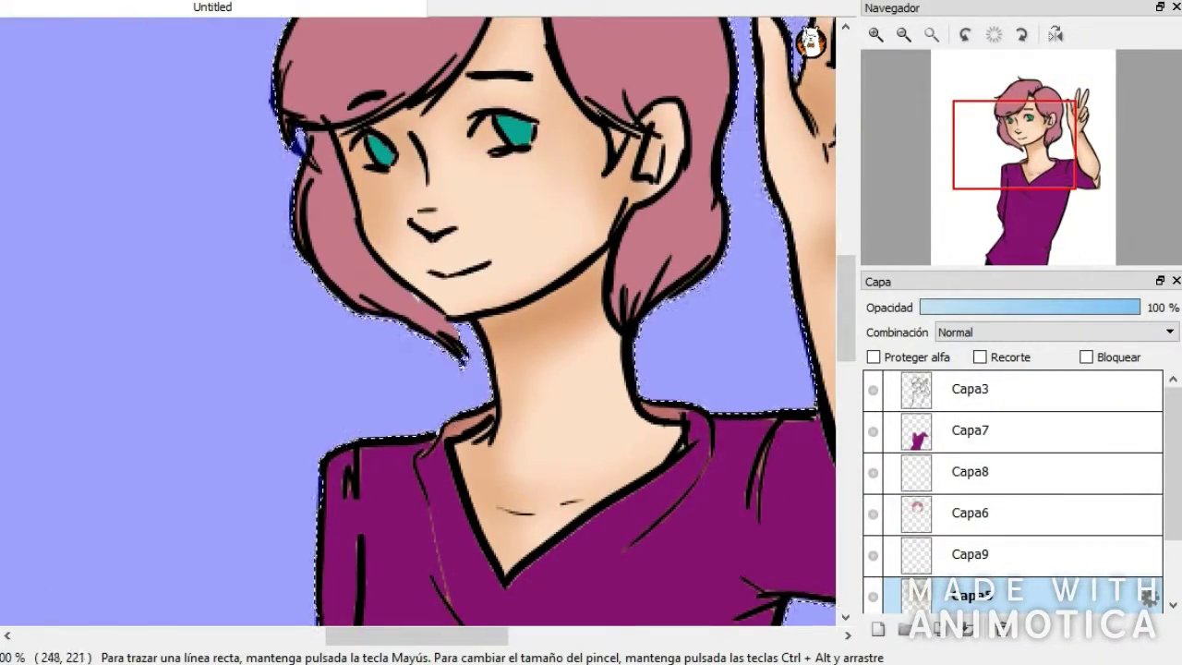
pyautogui.click(1040, 163)
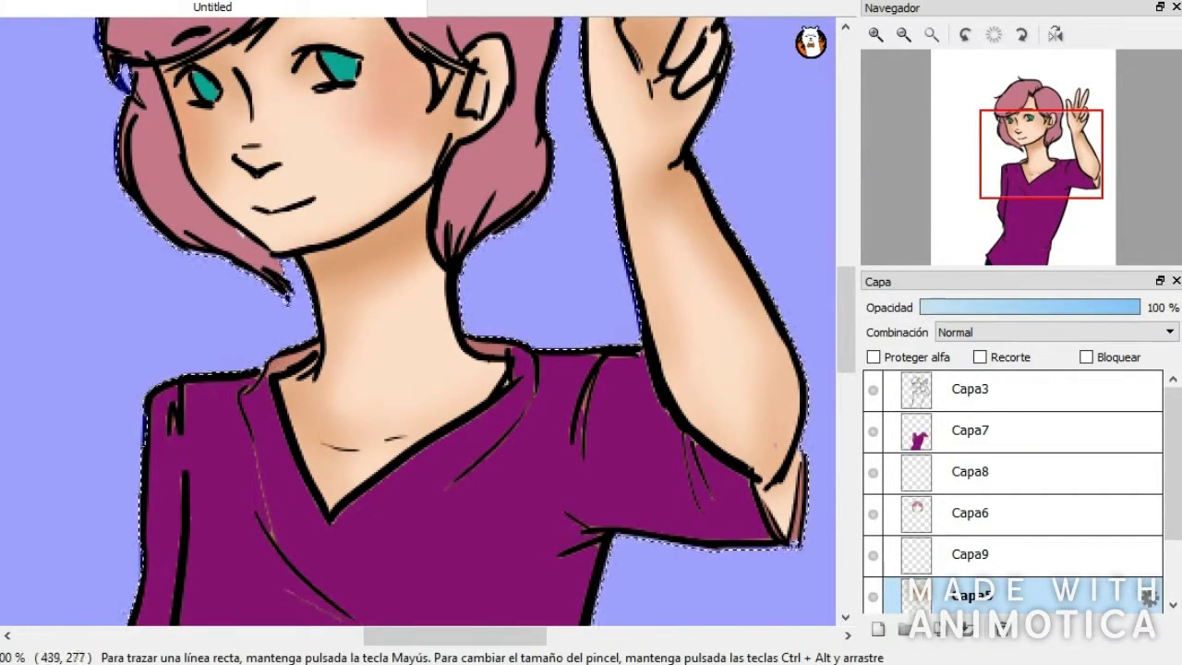
# Paint the whites of both eyes on Capa5 and add dark shading and highlights to the teal irises on Capa9.
pyautogui.scroll(1, 416, 323)
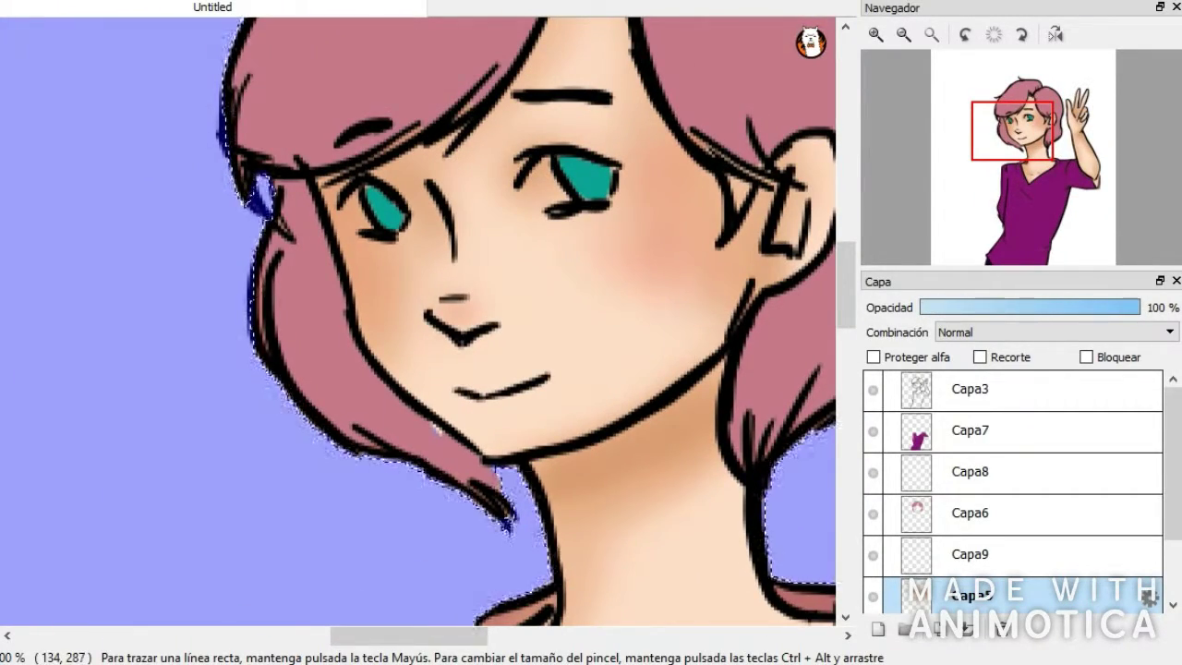
pyautogui.scroll(1, 388, 254)
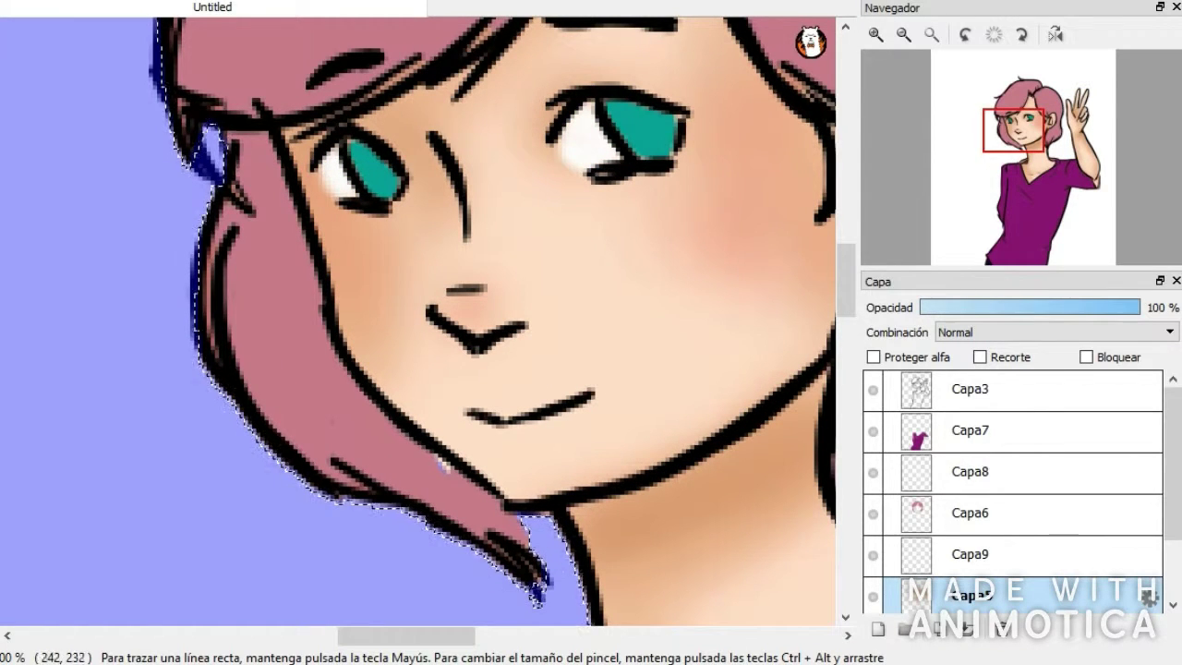
pyautogui.click(1016, 555)
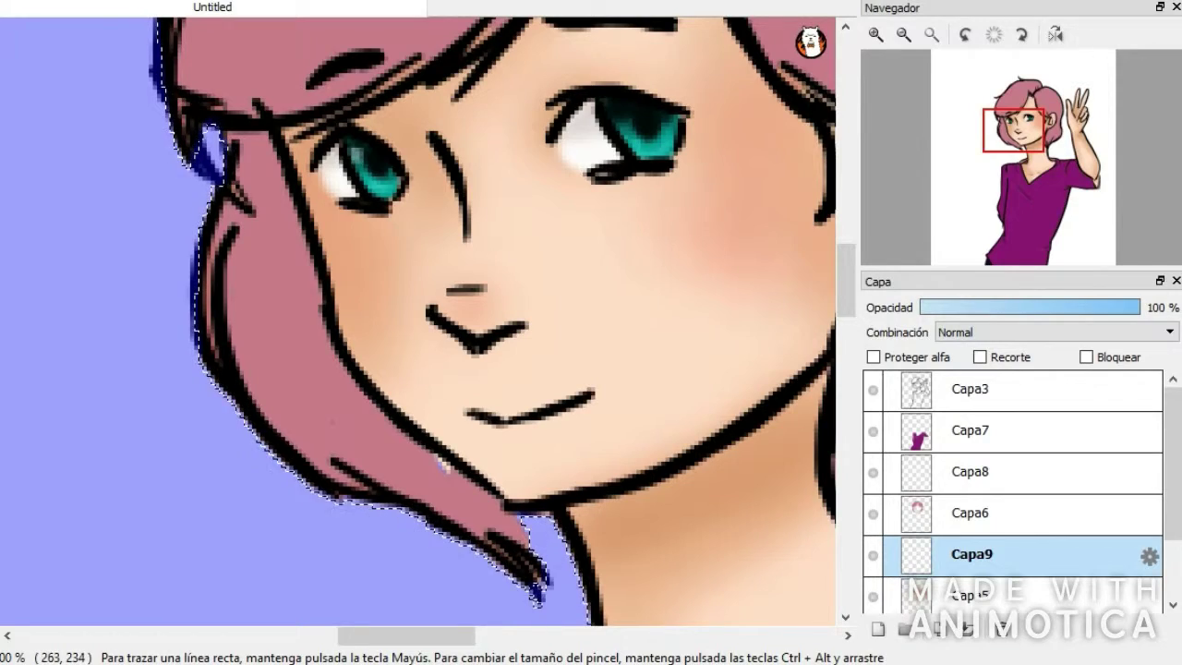
# Merge the iris layer Capa9 down into the skin layer Capa5.
pyautogui.moveTo(1013, 130)
pyautogui.mouseDown()
pyautogui.moveTo(1029, 102)
pyautogui.moveTo(1016, 116)
pyautogui.mouseUp()
pyautogui.scroll(-1, 1030, 102)
pyautogui.click(1002, 629)
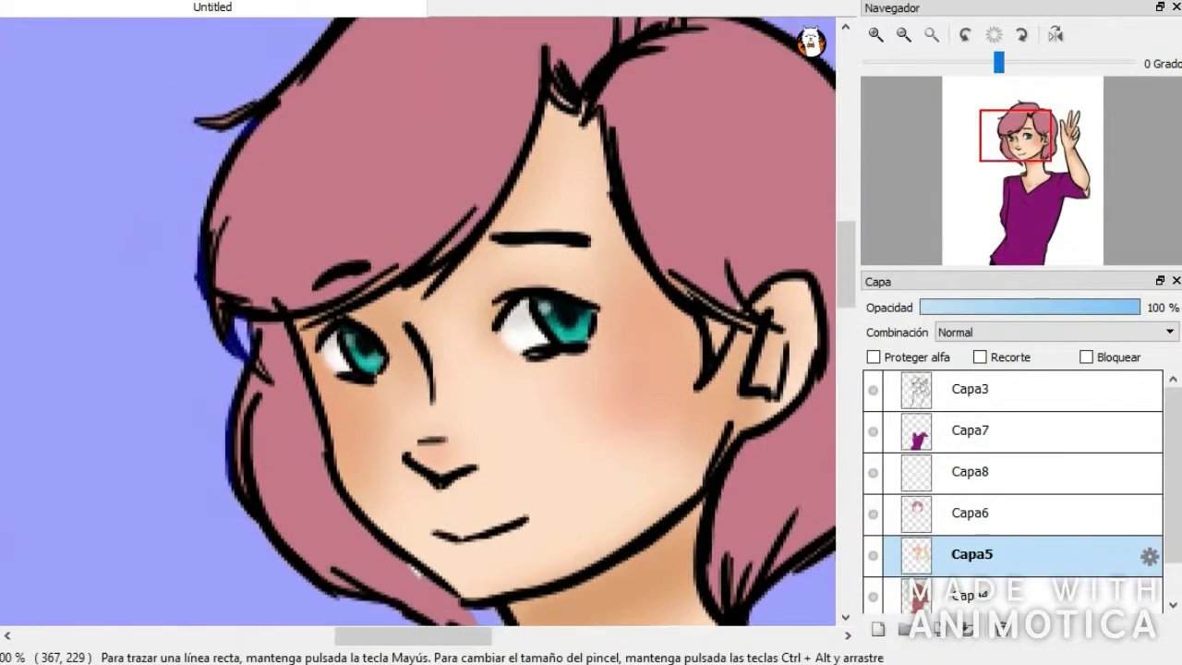
# On the hair layer Capa6, brush darker pink shading around the parting, across the crown and along the outer hair edge.
pyautogui.click(970, 514)
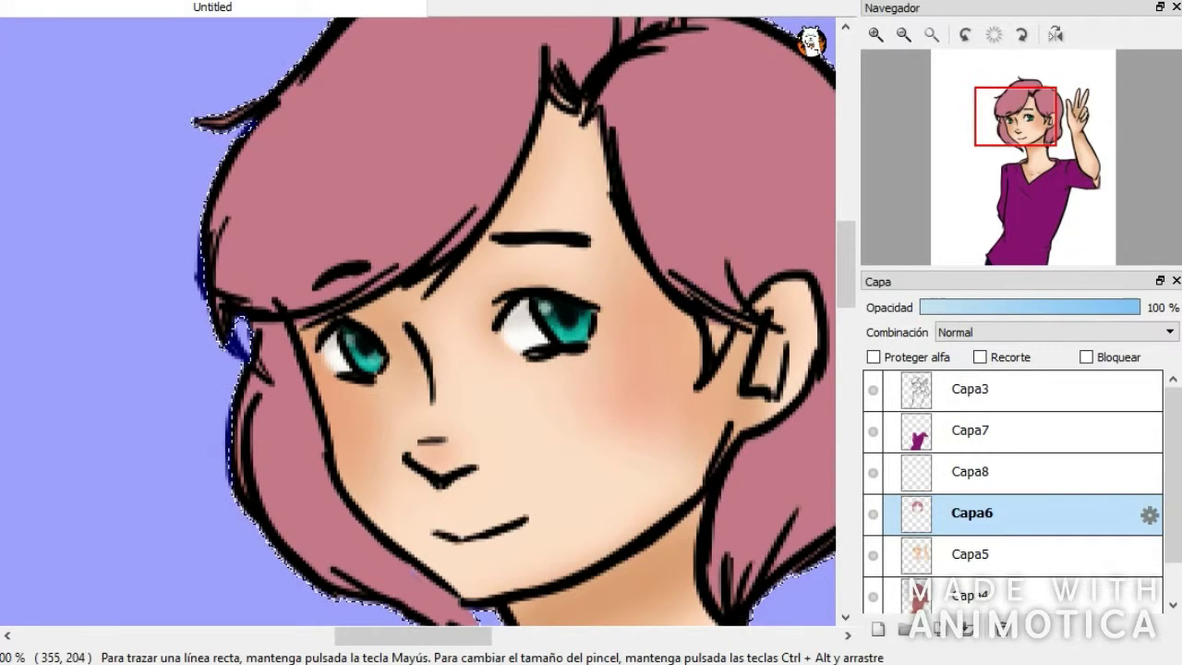
pyautogui.click(1029, 122)
pyautogui.click(1038, 147)
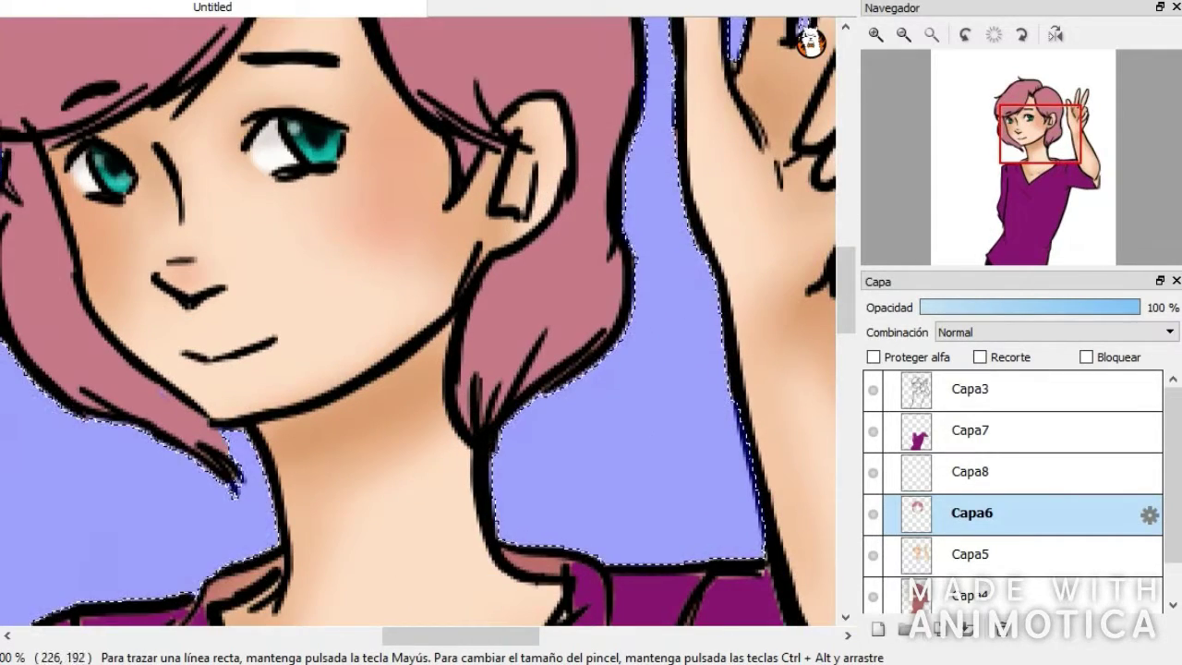
pyautogui.click(1024, 108)
pyautogui.moveTo(524, 81)
pyautogui.mouseDown()
pyautogui.moveTo(476, 150)
pyautogui.moveTo(355, 154)
pyautogui.moveTo(222, 348)
pyautogui.moveTo(183, 366)
pyautogui.mouseUp()
pyautogui.moveTo(576, 188); pyautogui.dragTo(544, 162)
pyautogui.moveTo(730, 211); pyautogui.dragTo(727, 275)
pyautogui.moveTo(553, 208)
pyautogui.mouseDown()
pyautogui.moveTo(571, 242)
pyautogui.moveTo(652, 268)
pyautogui.mouseUp()
# Shade the lower hair locks on both sides of the face with the darker pink.
pyautogui.click(1024, 128)
pyautogui.moveTo(759, 369); pyautogui.dragTo(679, 545)
pyautogui.moveTo(305, 587)
pyautogui.mouseDown()
pyautogui.moveTo(235, 504)
pyautogui.moveTo(198, 370)
pyautogui.mouseUp()
pyautogui.moveTo(203, 545); pyautogui.dragTo(286, 582)
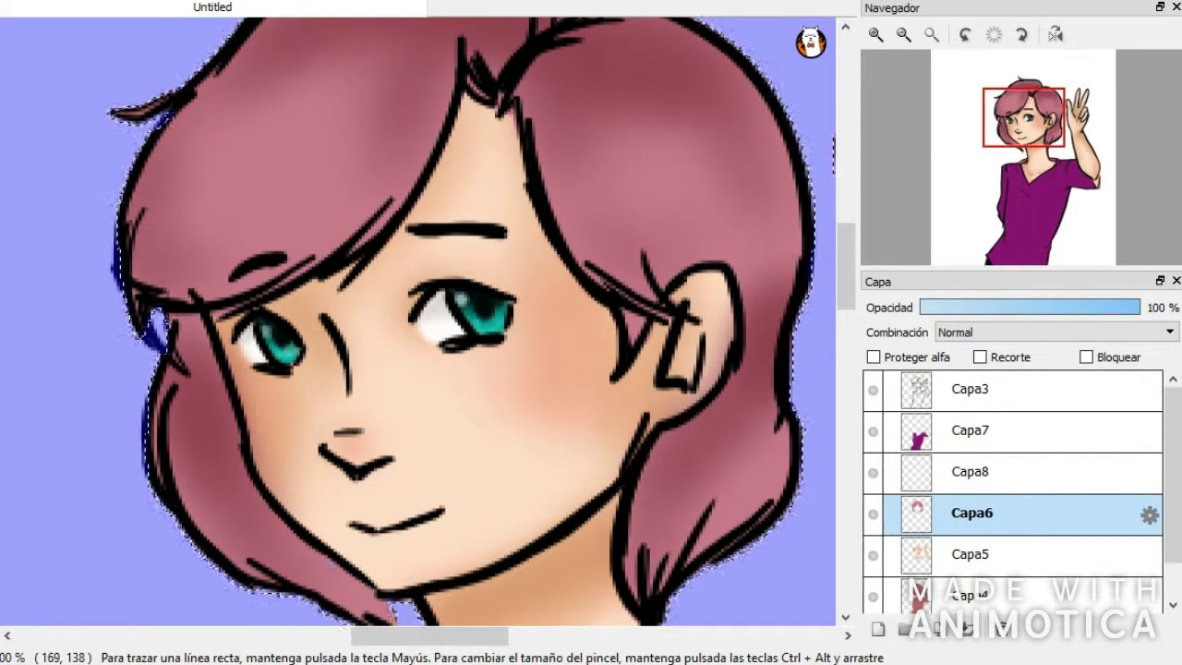
# Deepen the hair shadows with dark maroon beside the face, behind the ear and around the parting.
pyautogui.moveTo(203, 397); pyautogui.dragTo(195, 360)
pyautogui.moveTo(1024, 125)
pyautogui.mouseDown()
pyautogui.moveTo(1008, 139)
pyautogui.moveTo(1039, 128)
pyautogui.mouseUp()
pyautogui.moveTo(595, 369); pyautogui.dragTo(600, 254)
pyautogui.click(1040, 104)
pyautogui.moveTo(421, 291)
pyautogui.mouseDown()
pyautogui.moveTo(390, 251)
pyautogui.moveTo(475, 217)
pyautogui.mouseUp()
pyautogui.moveTo(351, 208)
pyautogui.mouseDown()
pyautogui.moveTo(371, 186)
pyautogui.moveTo(217, 208)
pyautogui.moveTo(338, 189)
pyautogui.mouseUp()
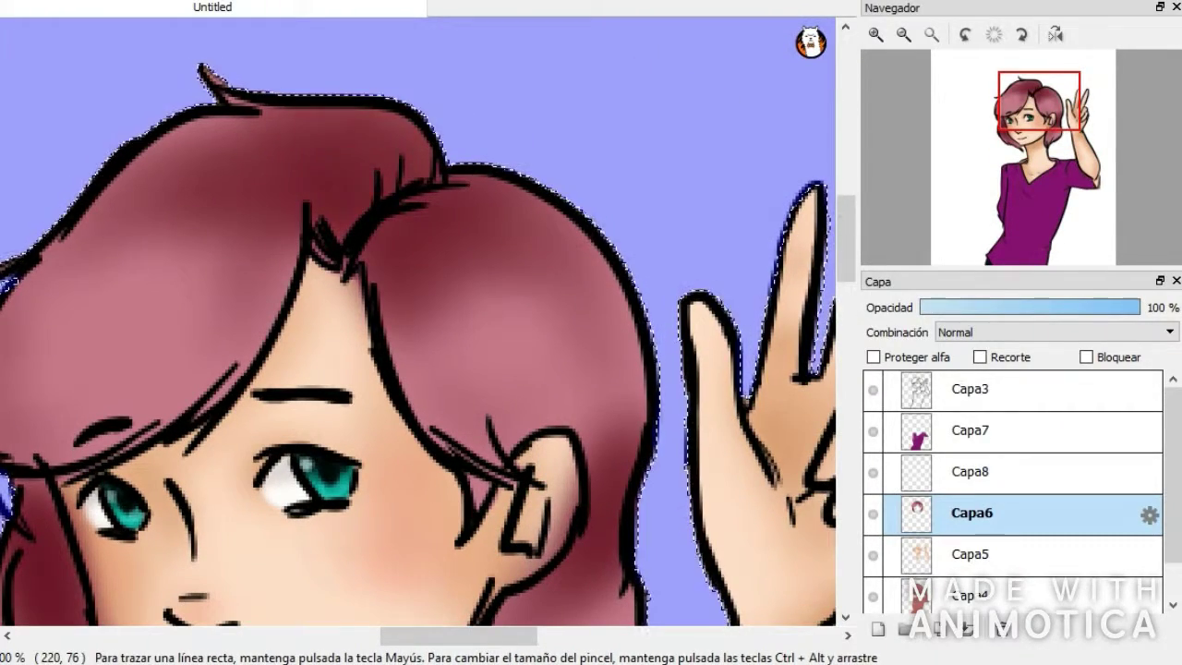
# Add dark red accents to the deepest hair shadows at the parting, behind the ear and beside the face.
pyautogui.moveTo(406, 148); pyautogui.dragTo(356, 185)
pyautogui.moveTo(397, 244); pyautogui.dragTo(489, 203)
pyautogui.click(1026, 130)
pyautogui.moveTo(762, 198); pyautogui.dragTo(729, 304)
pyautogui.moveTo(175, 231); pyautogui.dragTo(189, 319)
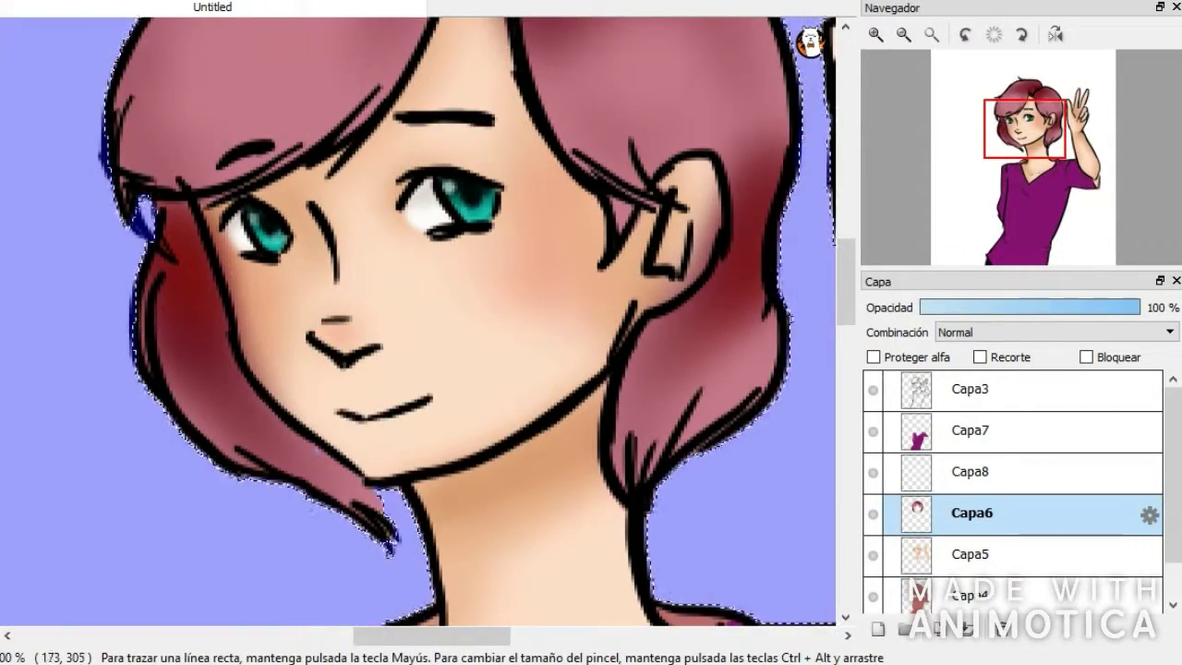
# Brush bright pink highlights onto the fringe, the far side of the hair and the lower lock behind the ear.
pyautogui.moveTo(1025, 129); pyautogui.dragTo(1026, 111)
pyautogui.moveTo(227, 143); pyautogui.dragTo(258, 245)
pyautogui.moveTo(166, 212)
pyautogui.mouseDown()
pyautogui.moveTo(249, 88)
pyautogui.moveTo(319, 230)
pyautogui.mouseUp()
pyautogui.moveTo(554, 240)
pyautogui.mouseDown()
pyautogui.moveTo(711, 264)
pyautogui.moveTo(706, 185)
pyautogui.mouseUp()
pyautogui.moveTo(184, 263); pyautogui.dragTo(342, 235)
pyautogui.moveTo(720, 573); pyautogui.dragTo(725, 494)
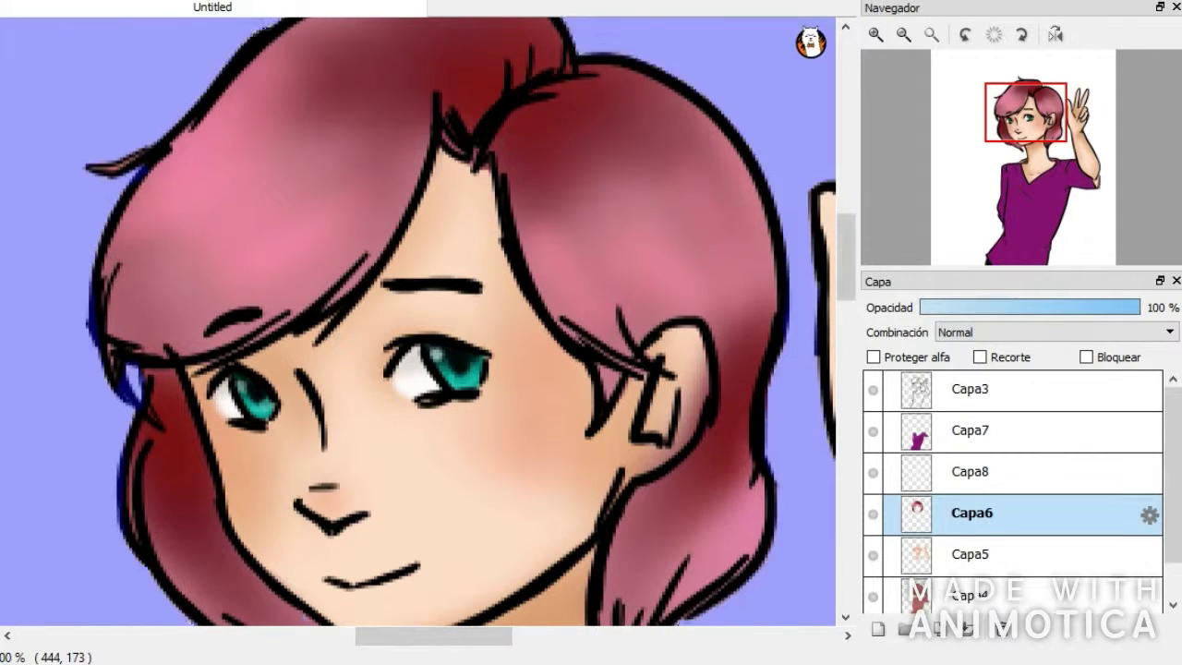
pyautogui.scroll(-3, 416, 323)
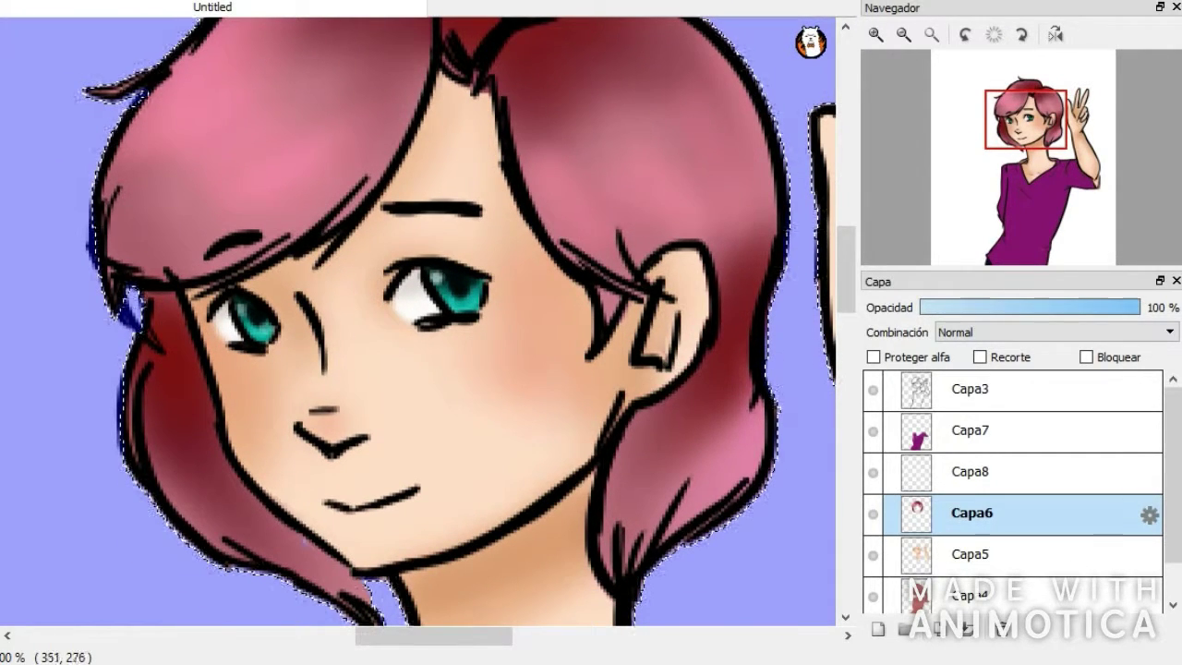
pyautogui.press('s')
pyautogui.hotkey('ctrl', 'z')
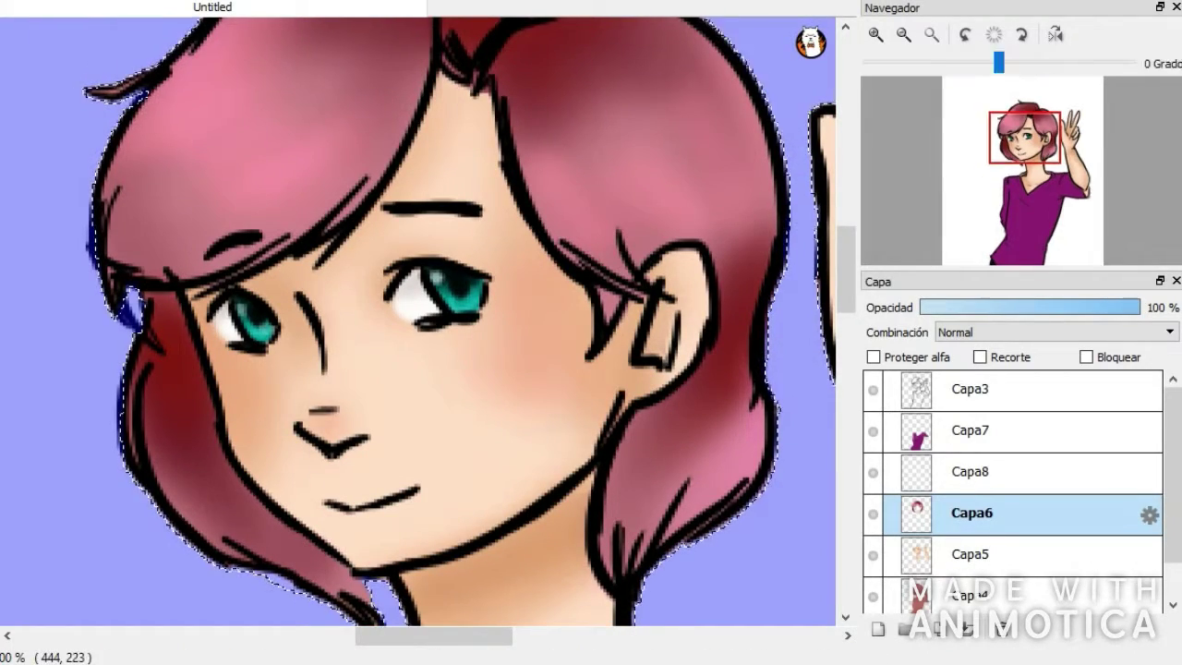
# Merge the hair layer Capa6 and the layer Capa8 down into Capa5, and make the shirt layer Capa7 active.
pyautogui.scroll(-7, 415, 323)
pyautogui.scroll(-2, 417, 321)
pyautogui.hotkey('ctrl', 'e')
pyautogui.click(972, 472)
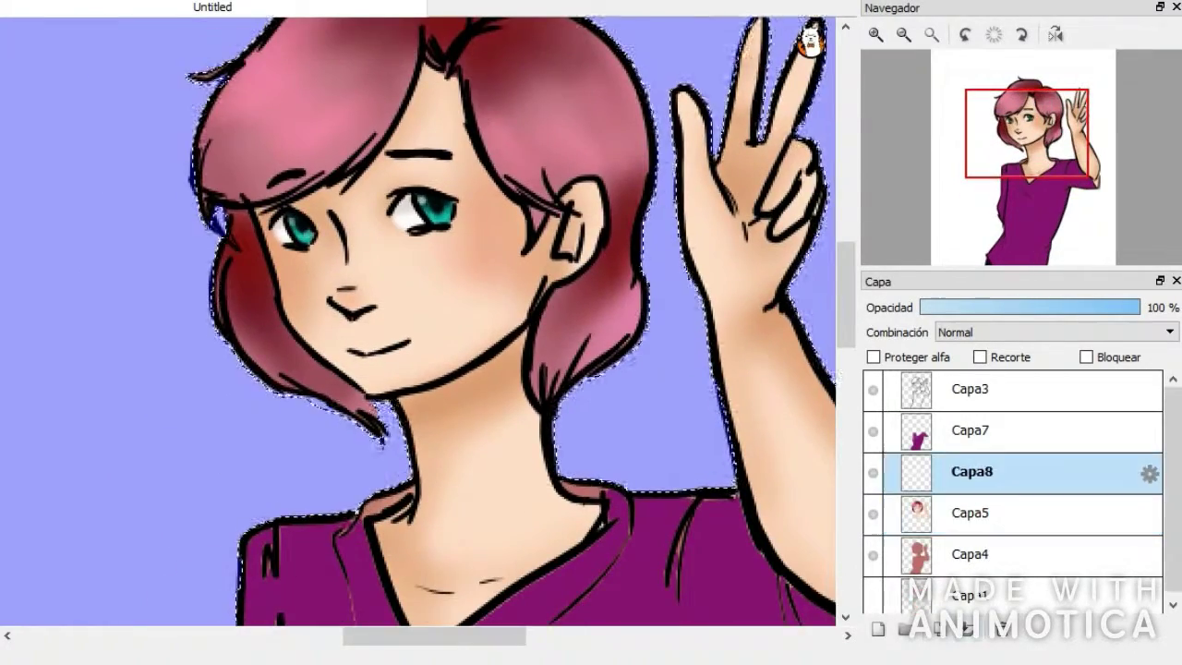
pyautogui.scroll(-8, 418, 321)
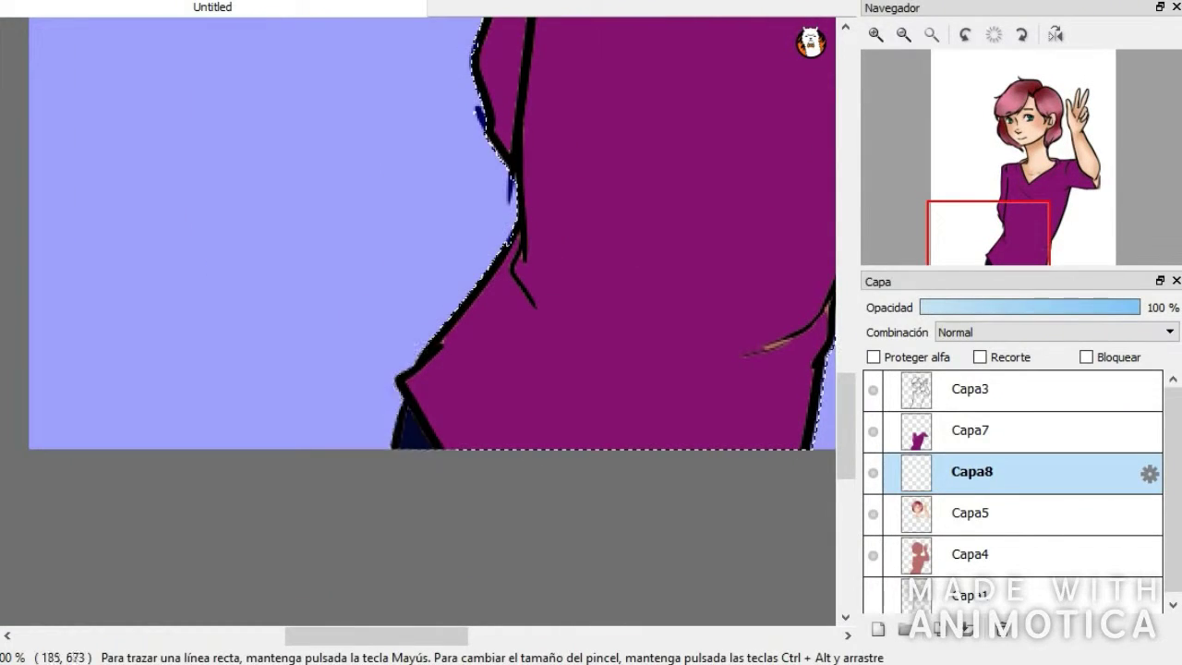
pyautogui.click(1032, 179)
pyautogui.click(904, 34)
pyautogui.hotkey('ctrl', 'e')
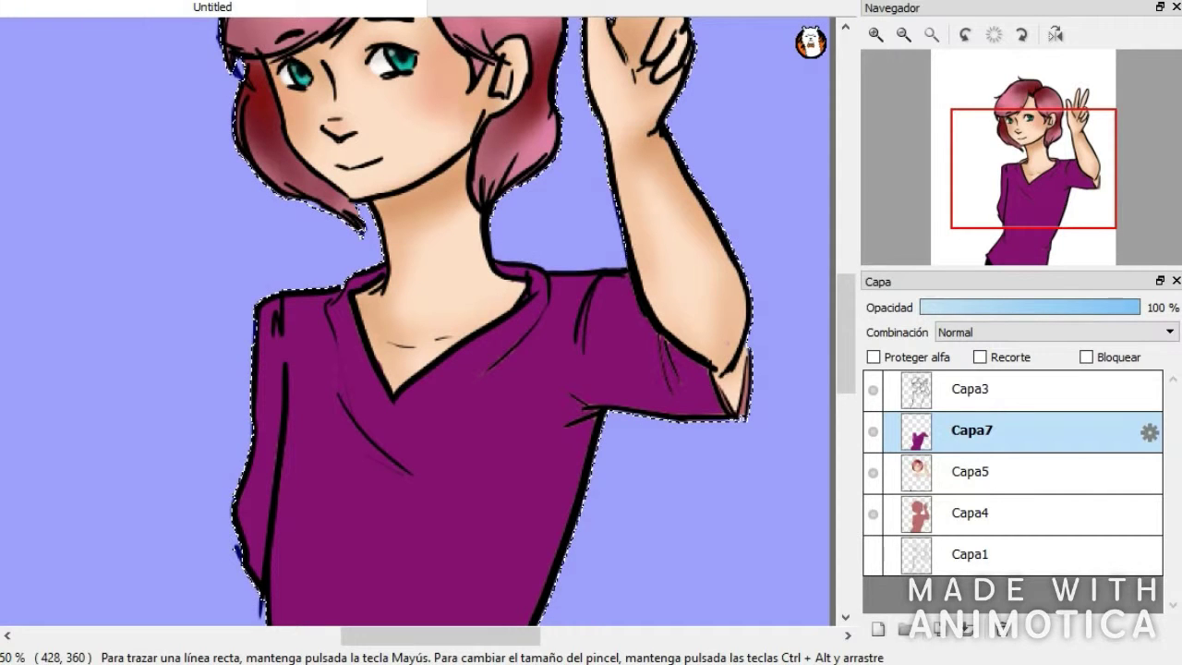
# Shade the purple shirt with dark purple along its sides, sleeves and folds, and brighten the chest and belly with lighter purple.
pyautogui.moveTo(600, 407); pyautogui.dragTo(642, 175)
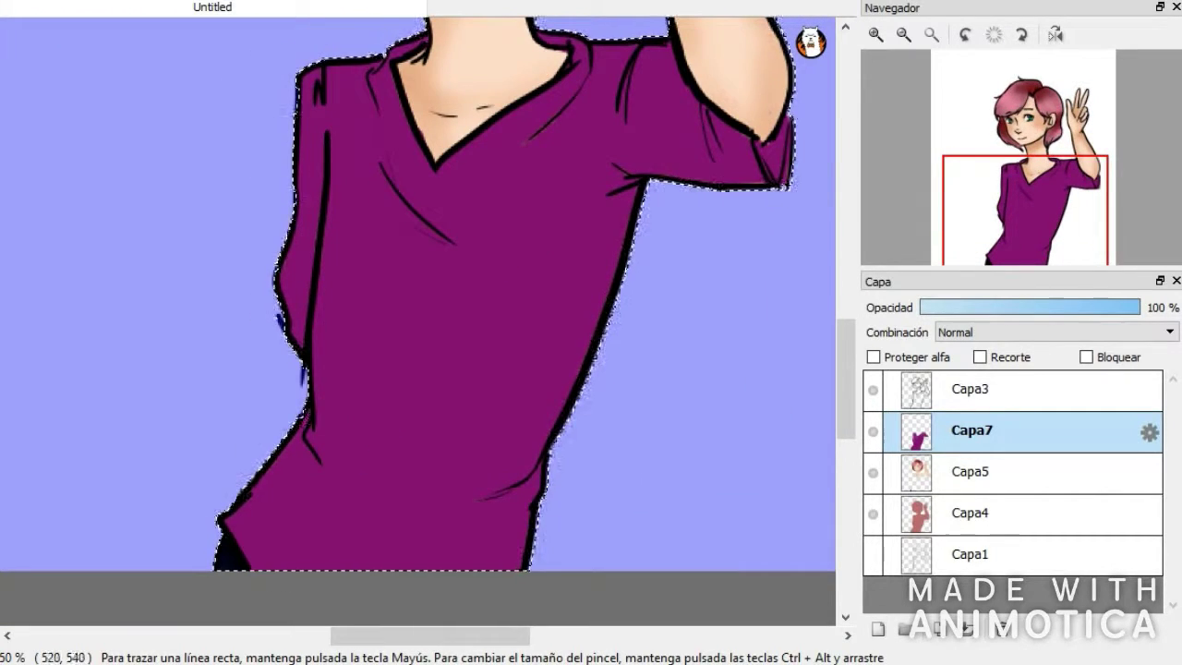
pyautogui.scroll(1, 416, 305)
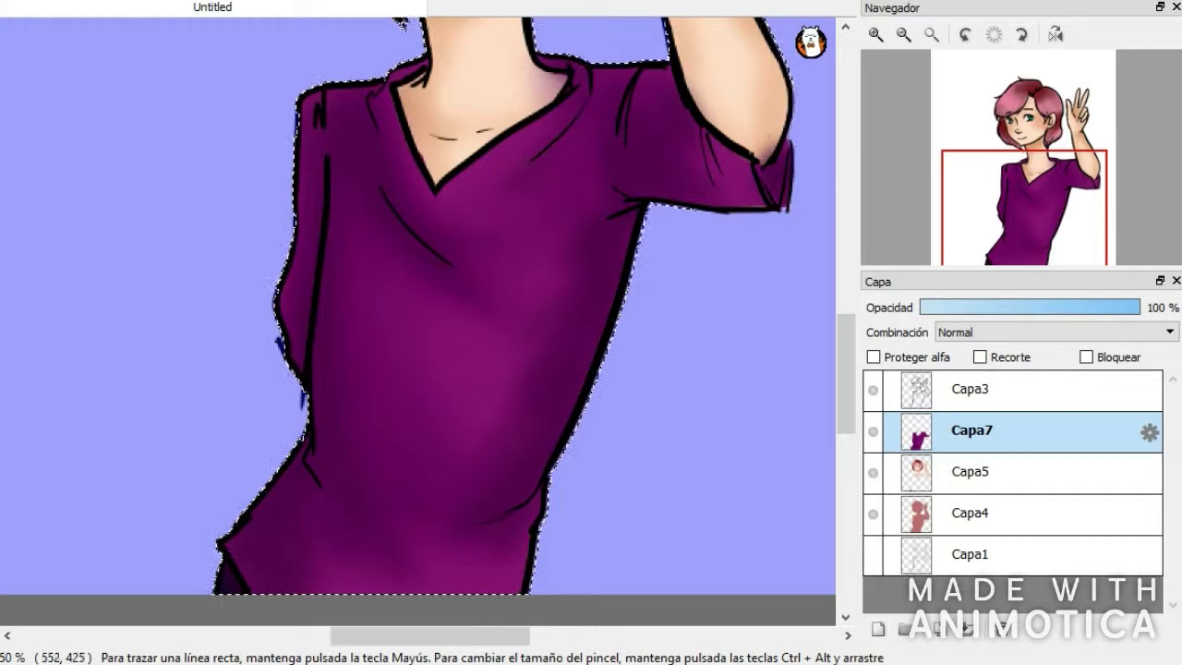
pyautogui.doubleClick(1, 145)
pyautogui.click(598, 487)
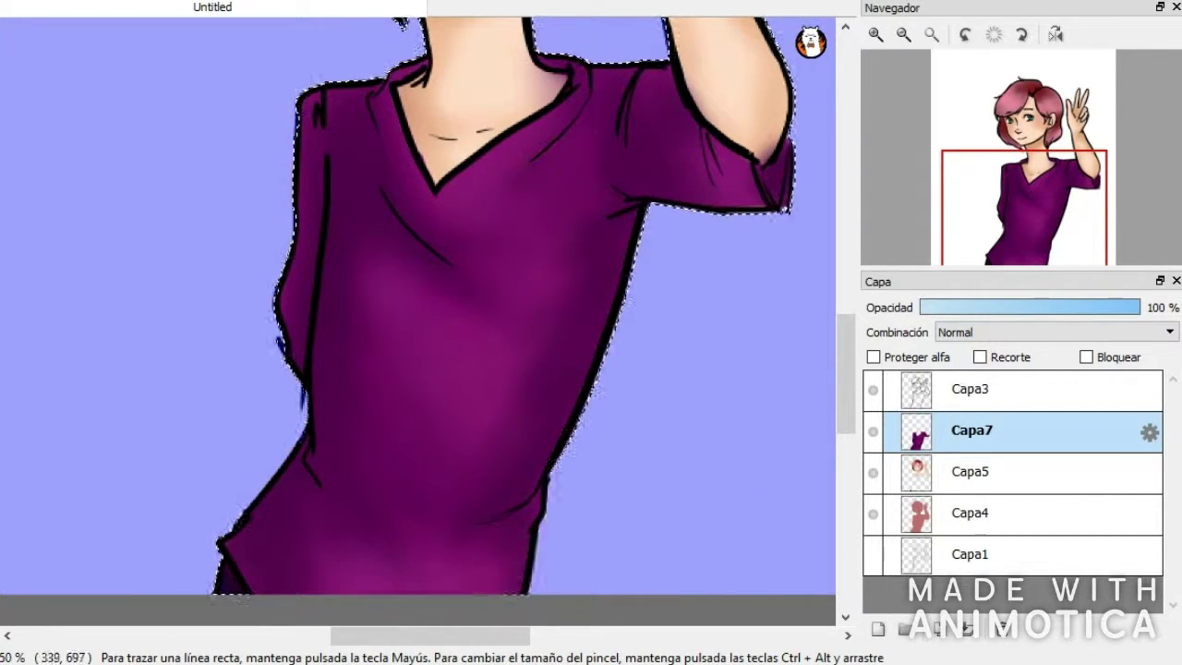
# Clean the purple shading smudges off the neck beside the collar and off the raised arm near the sleeve.
pyautogui.scroll(-2, 787, 203)
pyautogui.scroll(3, 794, 139)
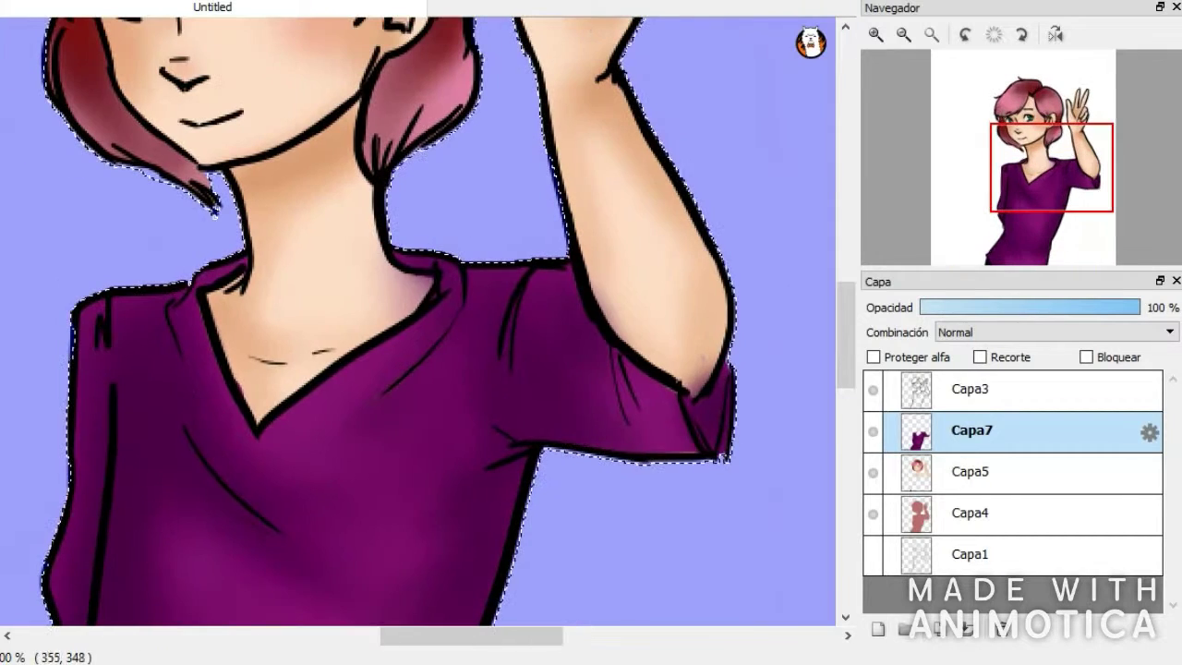
pyautogui.moveTo(405, 288)
pyautogui.mouseDown()
pyautogui.moveTo(399, 316)
pyautogui.moveTo(415, 281)
pyautogui.mouseUp()
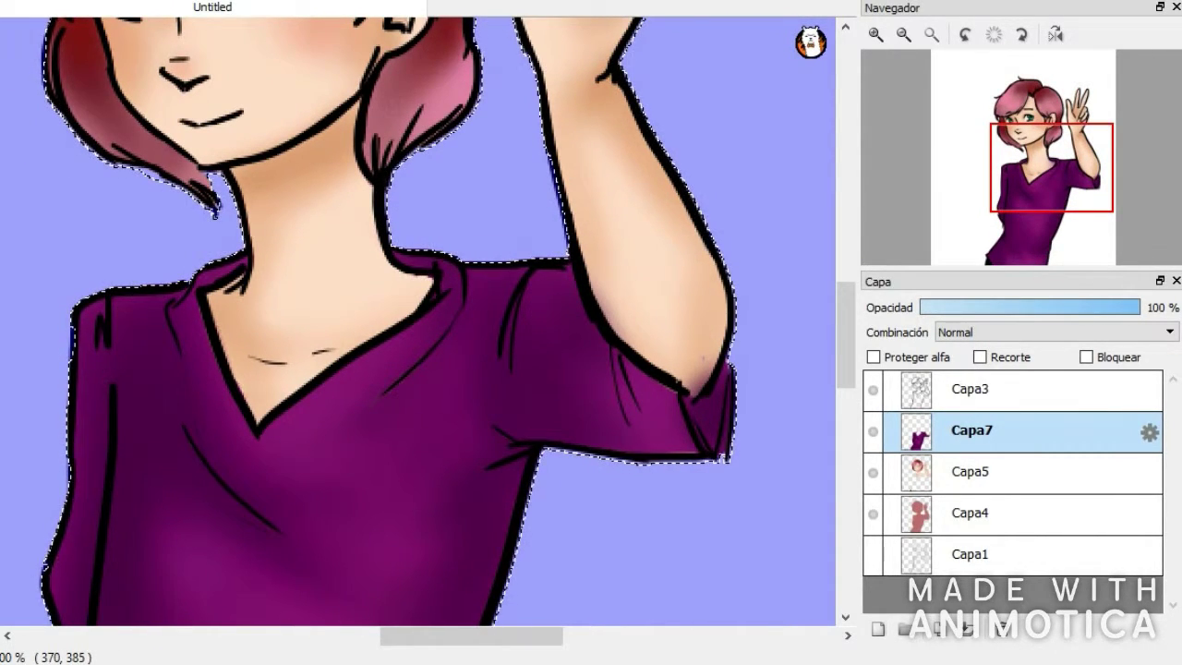
pyautogui.moveTo(1057, 199)
pyautogui.mouseDown()
pyautogui.moveTo(1055, 212)
pyautogui.moveTo(1055, 193)
pyautogui.mouseUp()
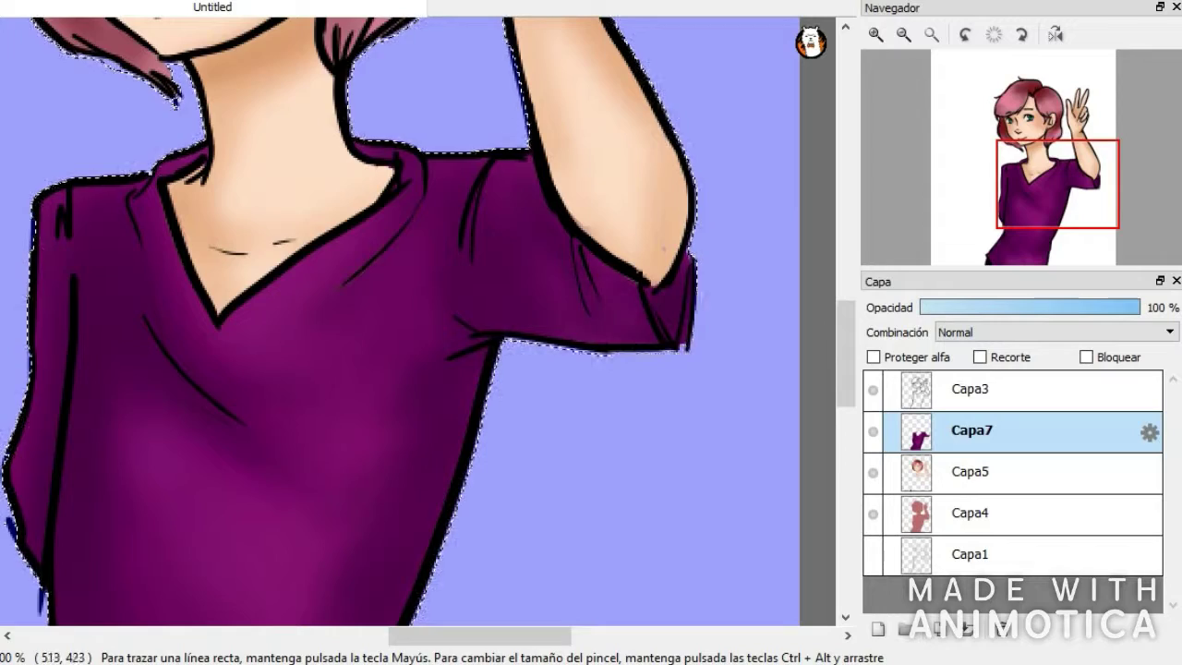
pyautogui.moveTo(1043, 163); pyautogui.dragTo(1024, 131)
pyautogui.scroll(-3, 1016, 190)
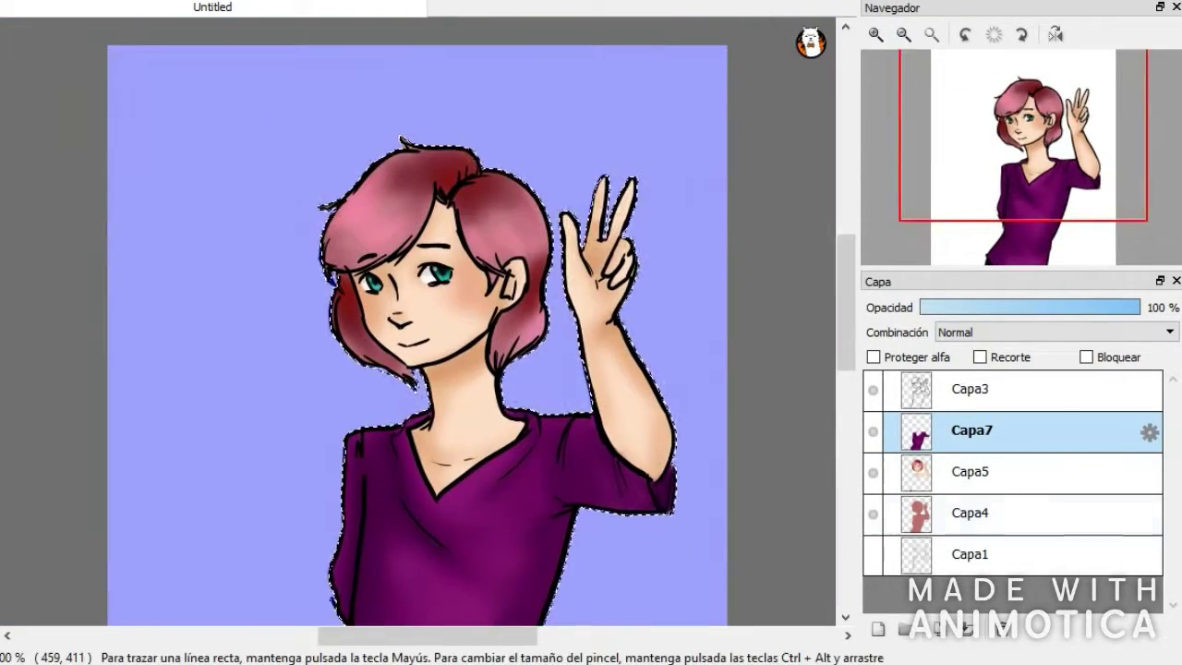
# Merge the shirt layer Capa7 and the line-art layer Capa3 with Capa5.
pyautogui.click(876, 34)
pyautogui.click(967, 629)
pyautogui.click(971, 390)
pyautogui.click(876, 35)
pyautogui.click(875, 34)
pyautogui.moveTo(473, 182); pyautogui.dragTo(551, 178)
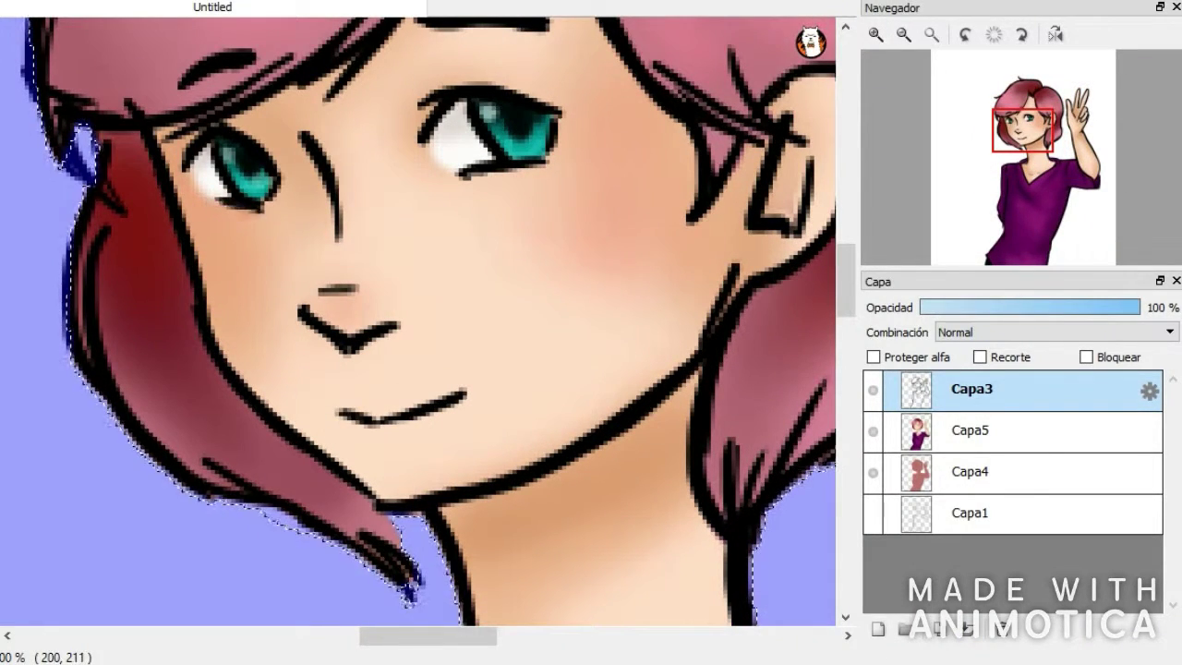
pyautogui.moveTo(266, 218)
pyautogui.mouseDown()
pyautogui.moveTo(205, 215)
pyautogui.moveTo(212, 201)
pyautogui.mouseUp()
pyautogui.click(1014, 431)
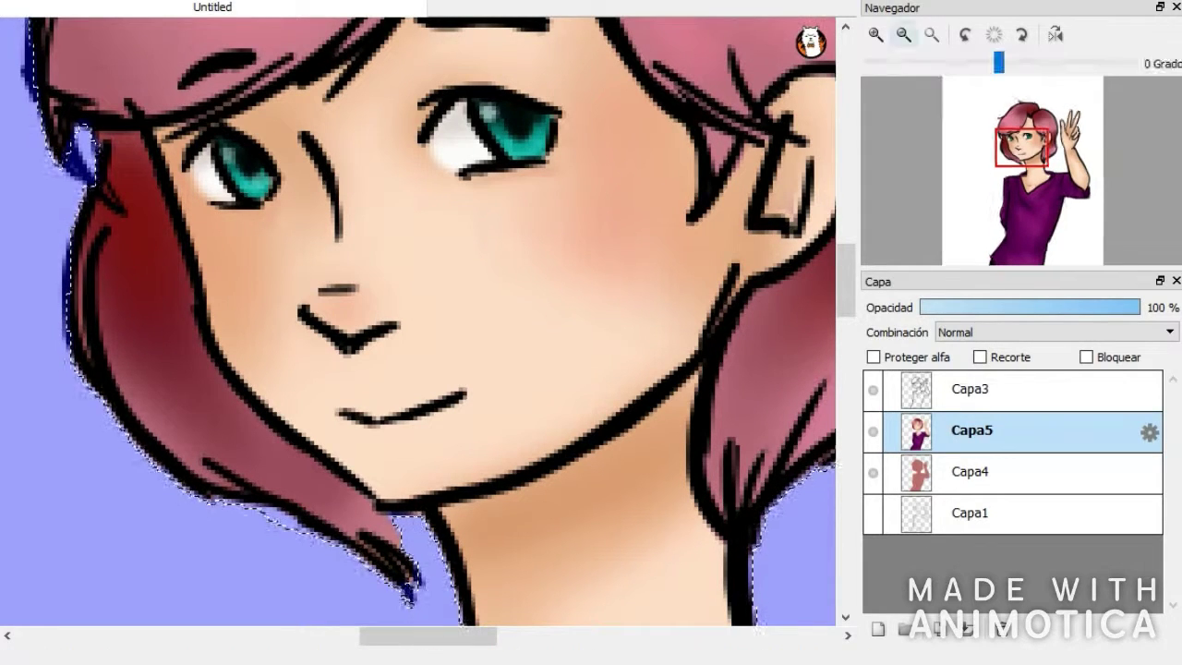
pyautogui.click(1011, 390)
pyautogui.click(968, 630)
# Dot small white highlights onto both eyes, the nose and the cheek.
pyautogui.click(244, 175)
pyautogui.click(519, 137)
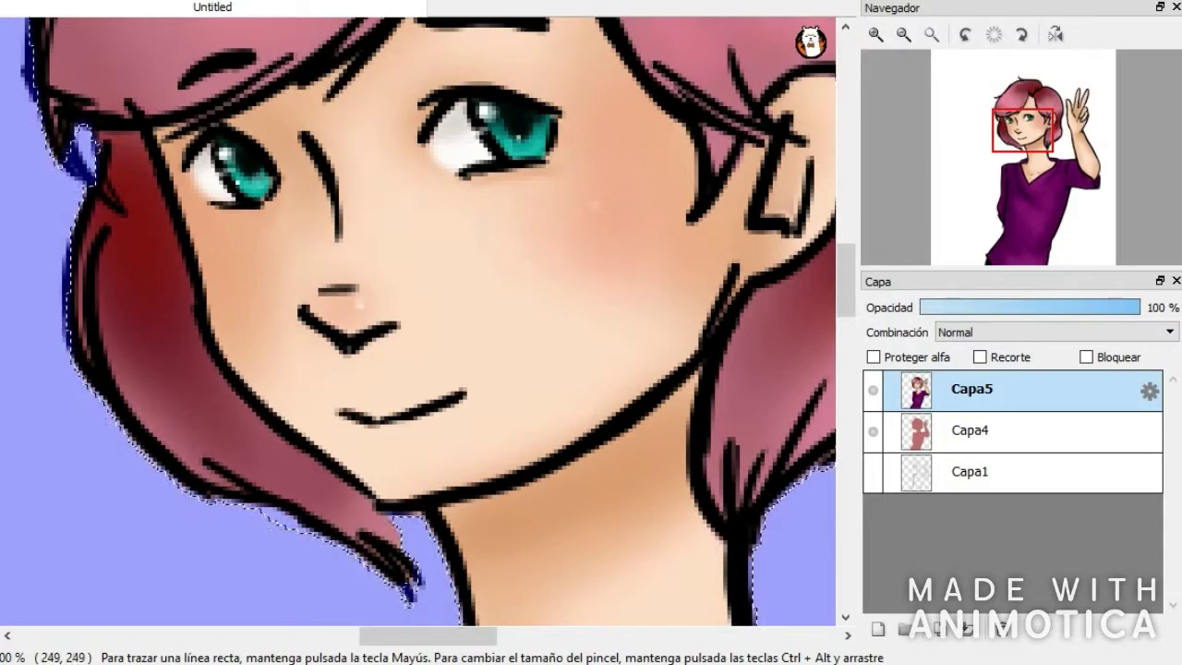
pyautogui.click(903, 34)
pyautogui.click(903, 35)
pyautogui.click(904, 34)
pyautogui.moveTo(1020, 148)
pyautogui.mouseDown()
pyautogui.moveTo(1022, 179)
pyautogui.moveTo(1018, 126)
pyautogui.mouseUp()
pyautogui.click(876, 34)
pyautogui.click(876, 34)
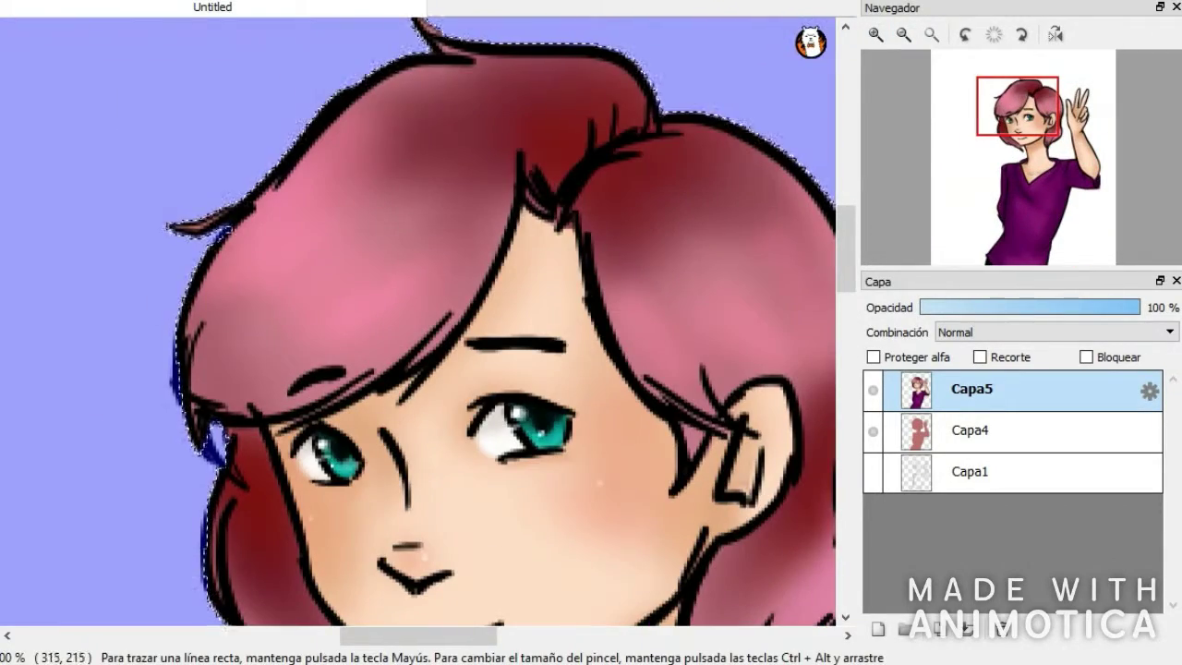
# Fill the background behind the girl with light purple and an inset dusty pink rectangle, leaving an even purple border.
pyautogui.scroll(-5, 445, 84)
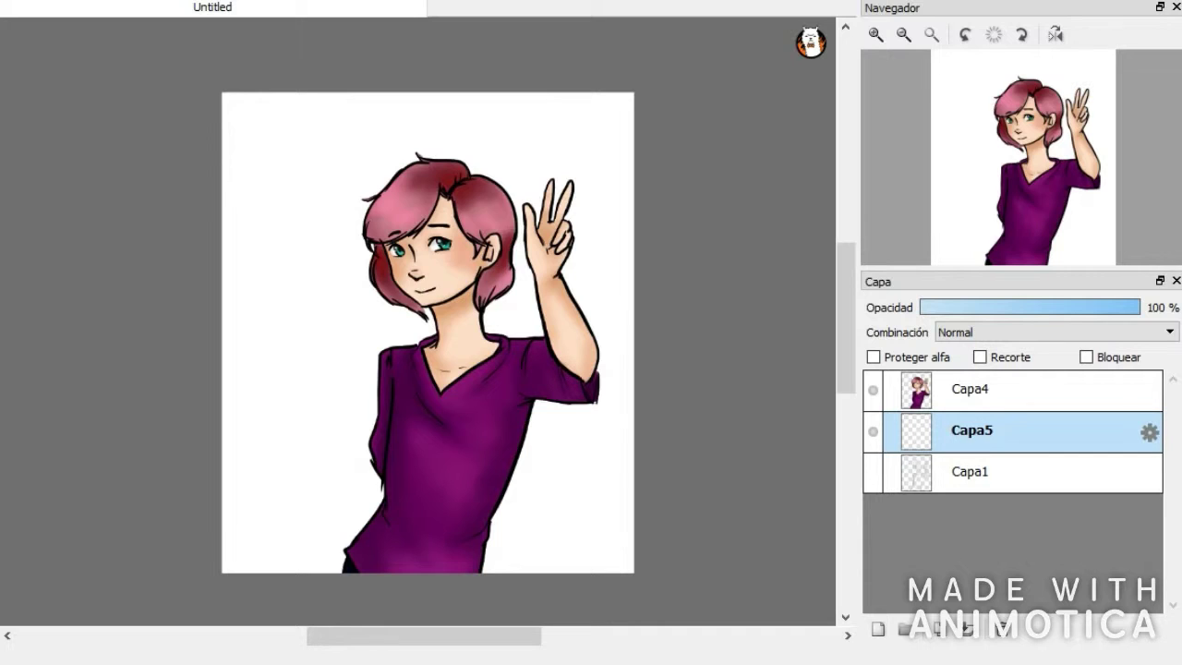
pyautogui.moveTo(200, 69); pyautogui.dragTo(509, 164)
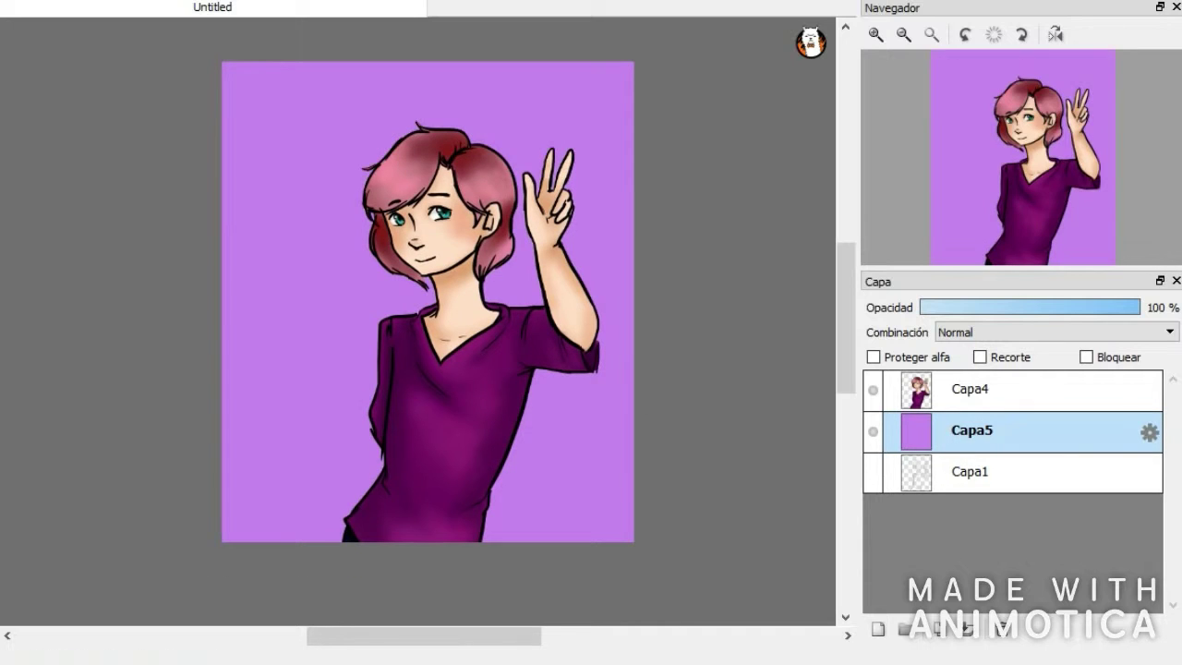
pyautogui.moveTo(237, 78); pyautogui.dragTo(618, 527)
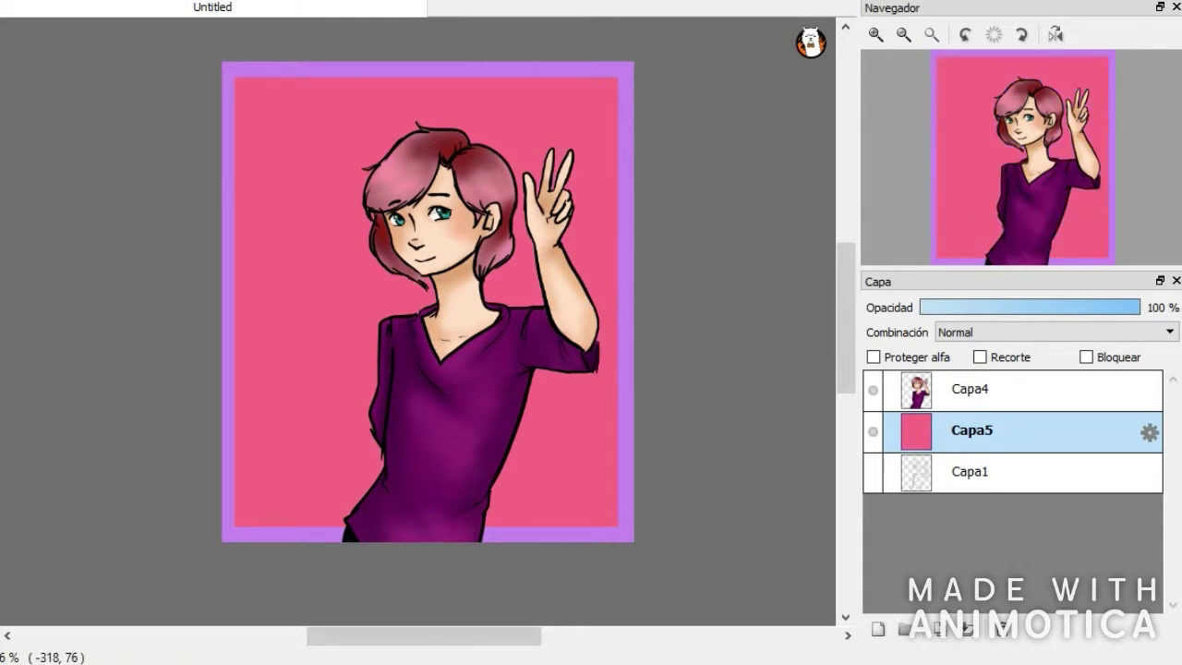
pyautogui.click(873, 389)
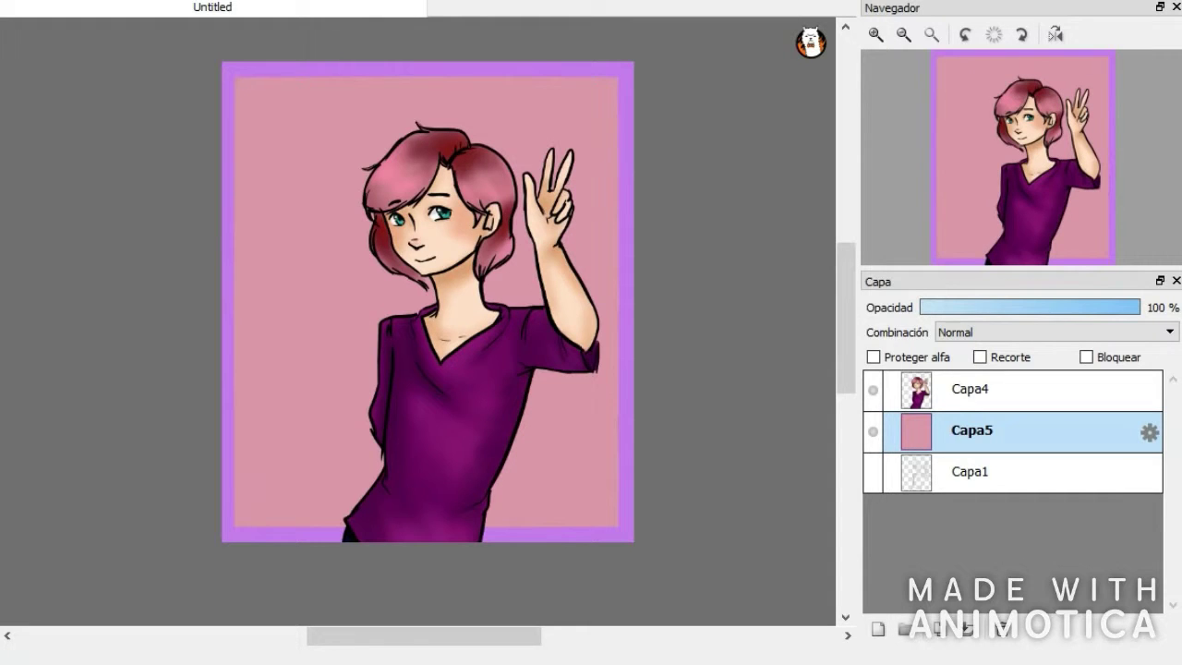
# Add a white Comic Sans MS signature with the artist's name and ":3 2019" in the lower-left corner of the pink background.
pyautogui.write('Choi Lu :')
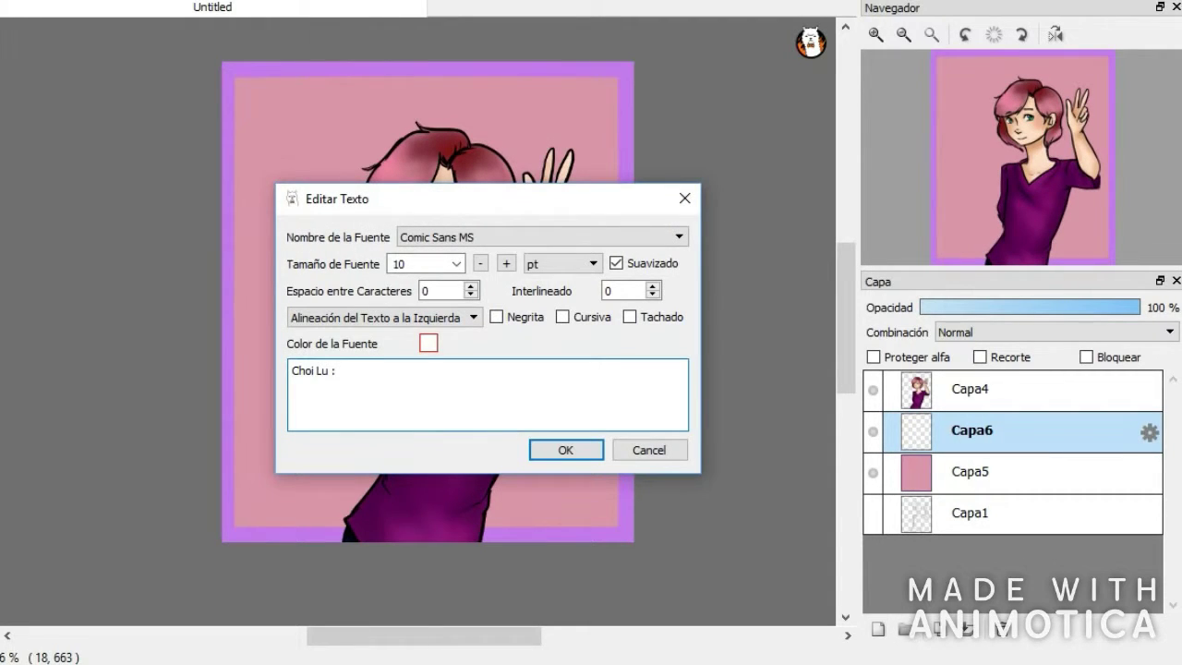
pyautogui.write('3')
pyautogui.click(456, 264)
pyautogui.click(425, 294)
pyautogui.click(567, 450)
pyautogui.moveTo(326, 526); pyautogui.dragTo(327, 516)
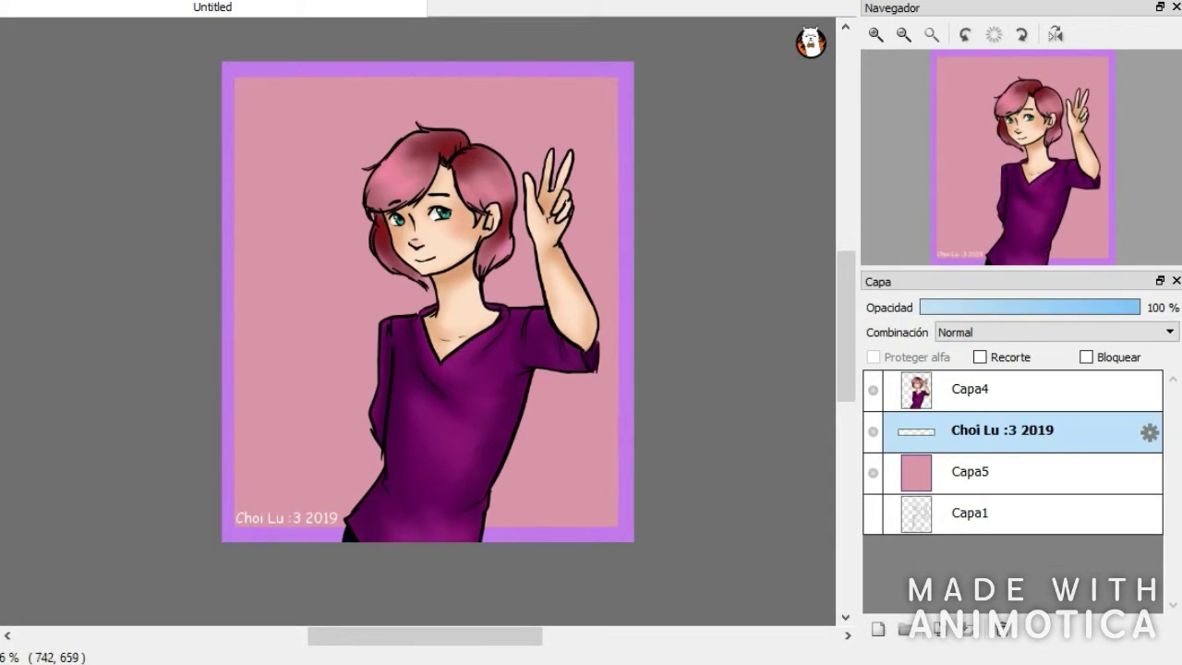